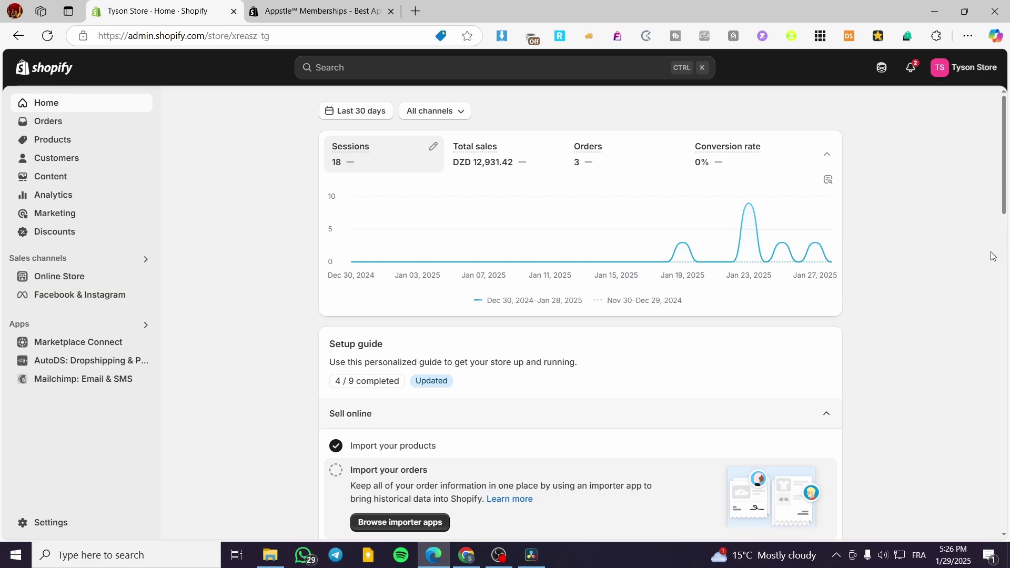
Step: Search the store admin for "appstle"
click(291, 5)
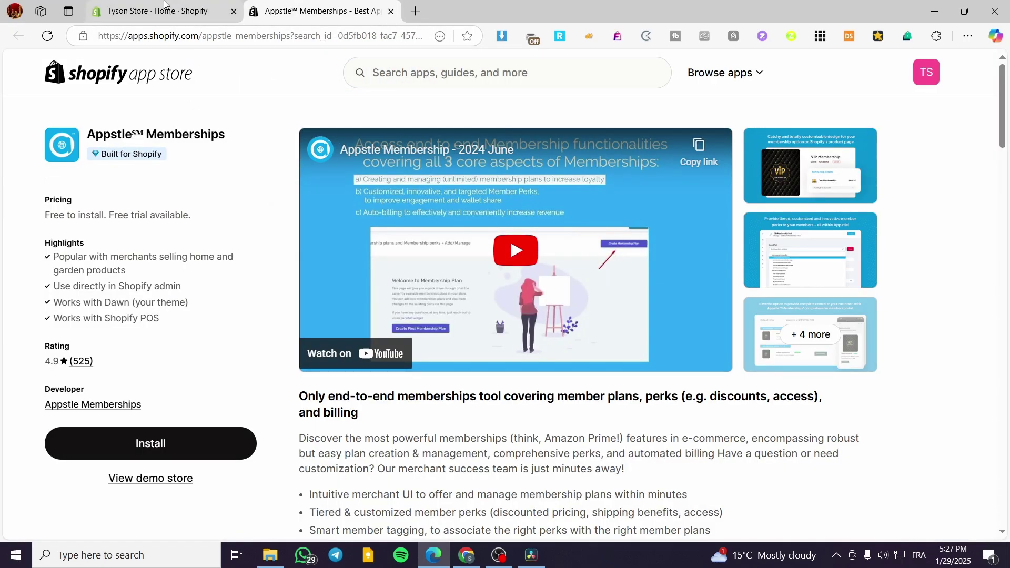
click(158, 11)
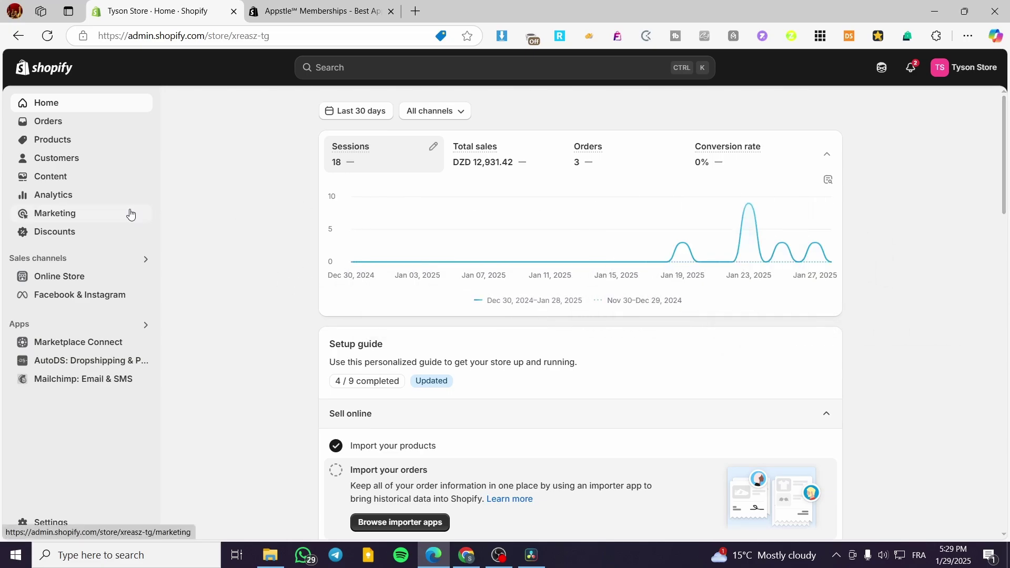
click(349, 70)
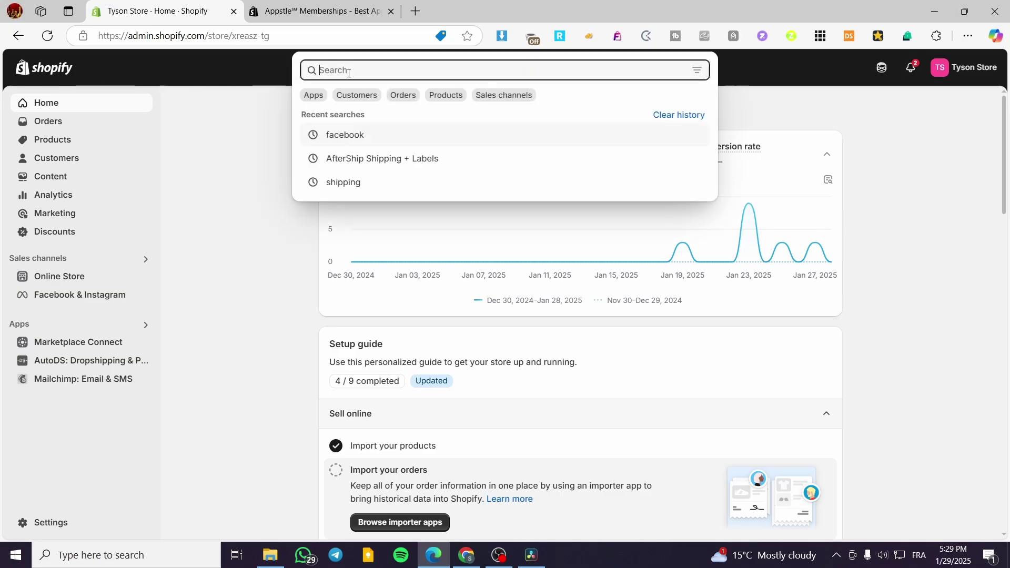
text(ap)
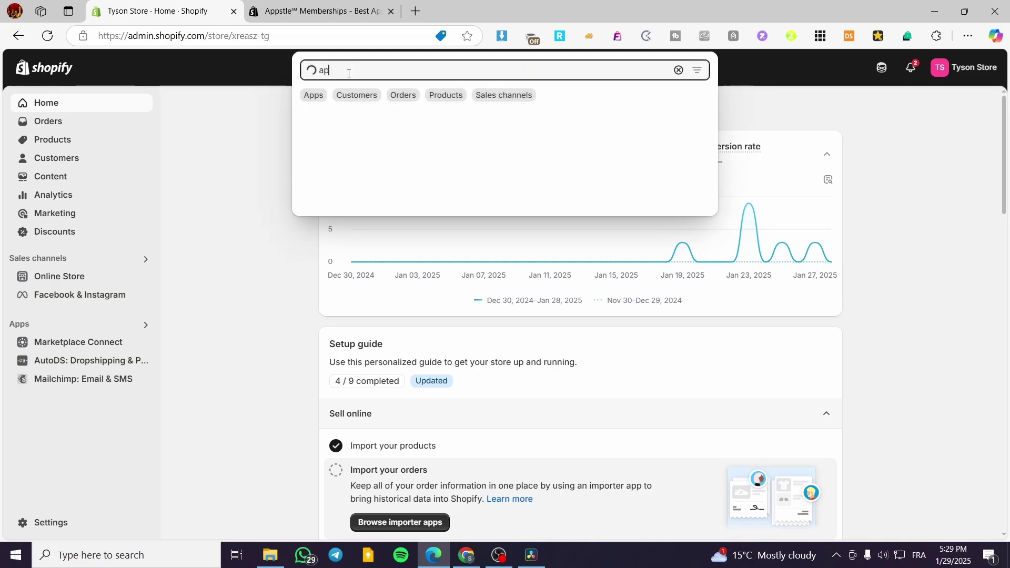
text(stel)
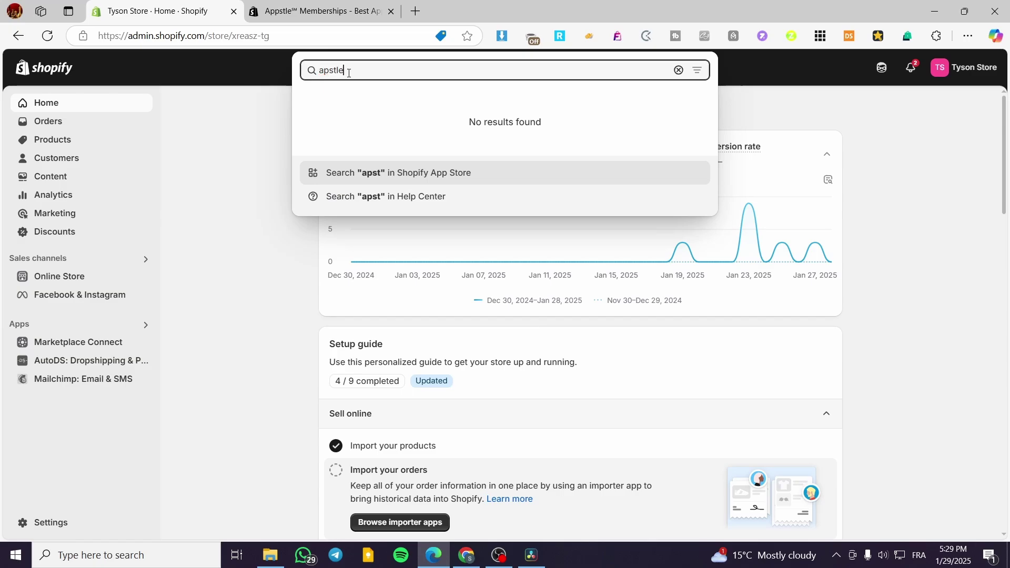
click(326, 67)
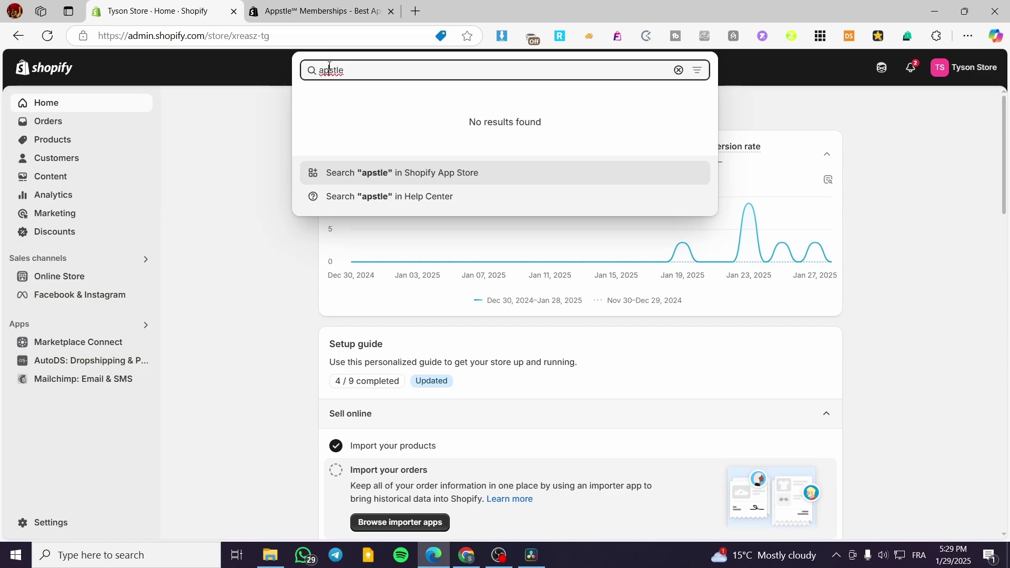
text(p)
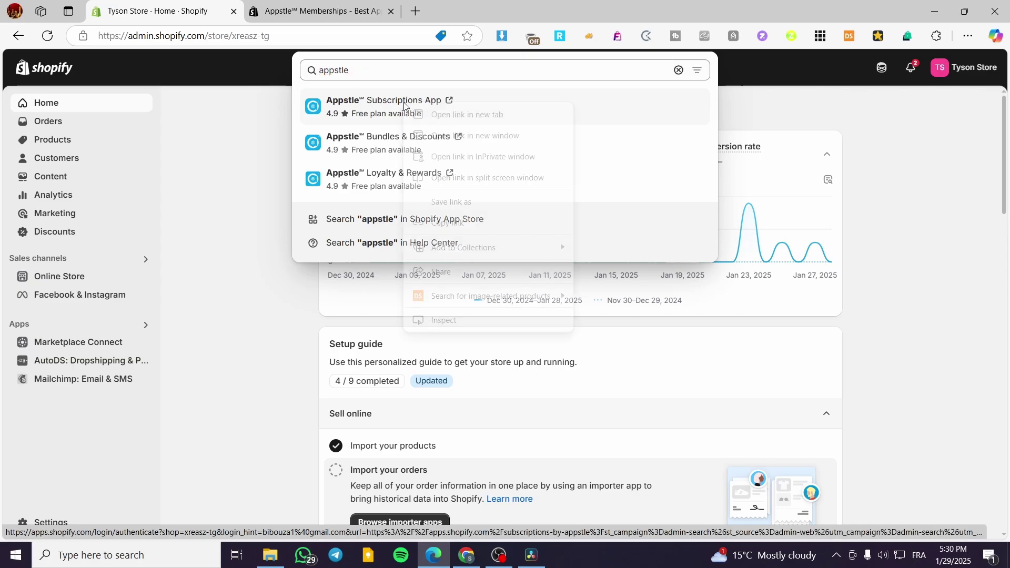
Step: Open the Appstle Subscriptions App listing in a separate tab and close it again
right_click(404, 107)
click(442, 113)
click(251, 176)
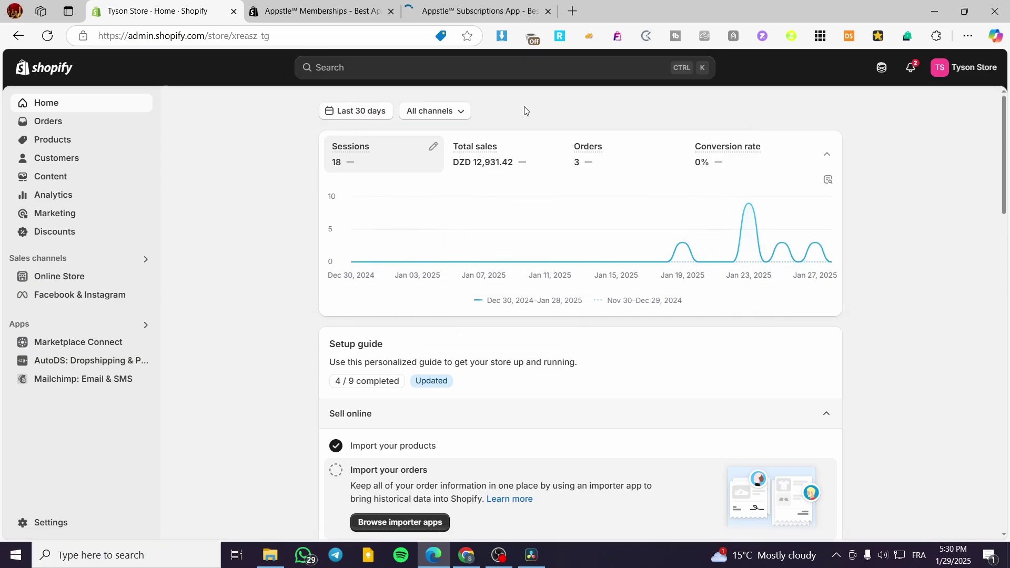
click(530, 7)
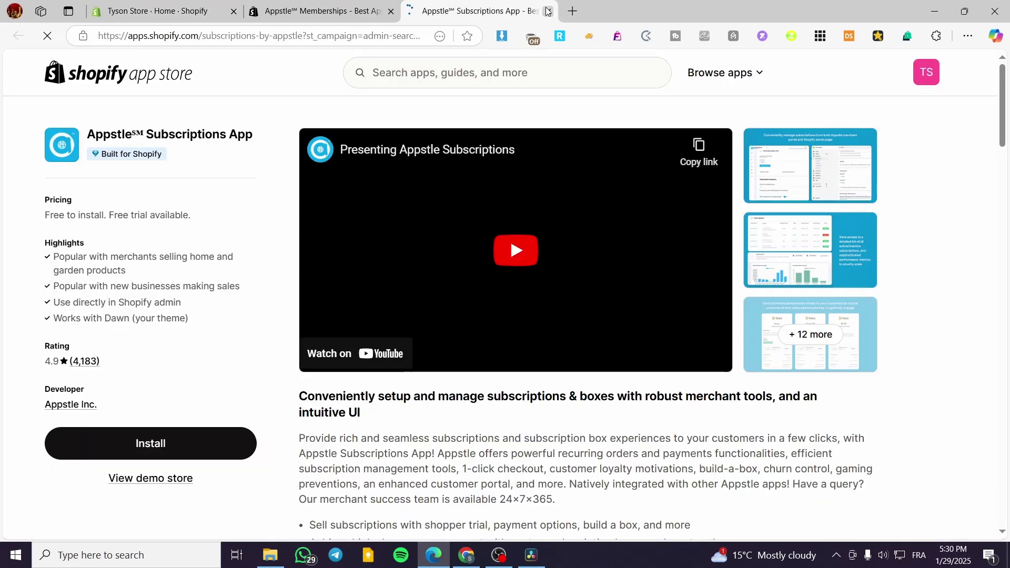
click(547, 11)
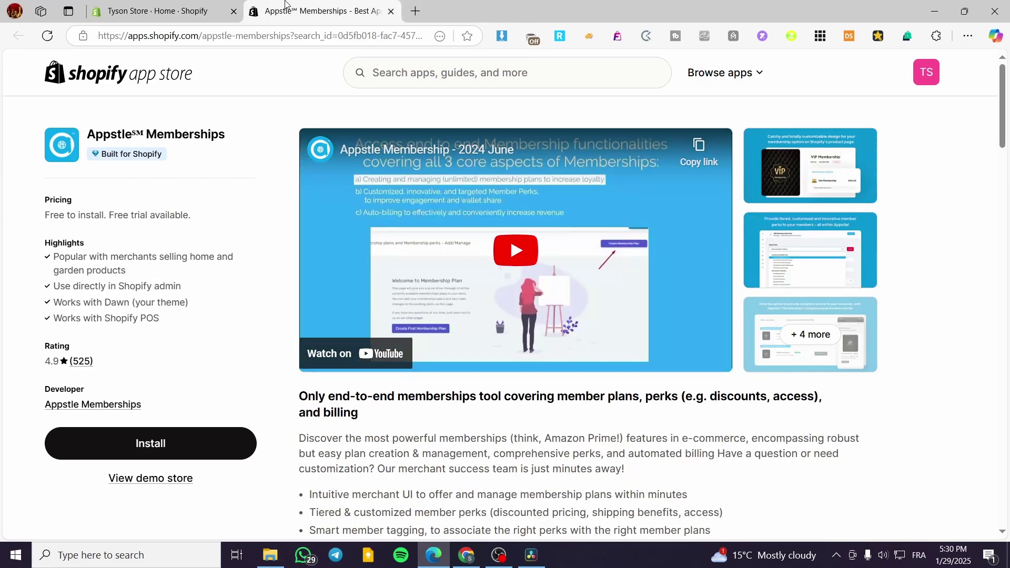
Step: Copy the word "Memberships" from the Appstle Memberships listing title and search the Shopify App Store for it
drag(225, 140, 147, 137)
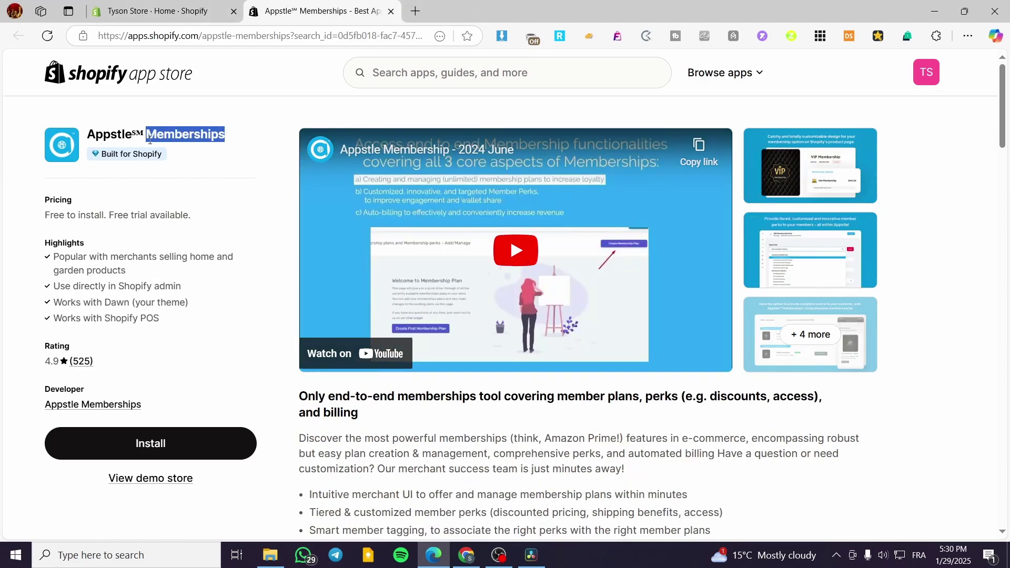
click(218, 172)
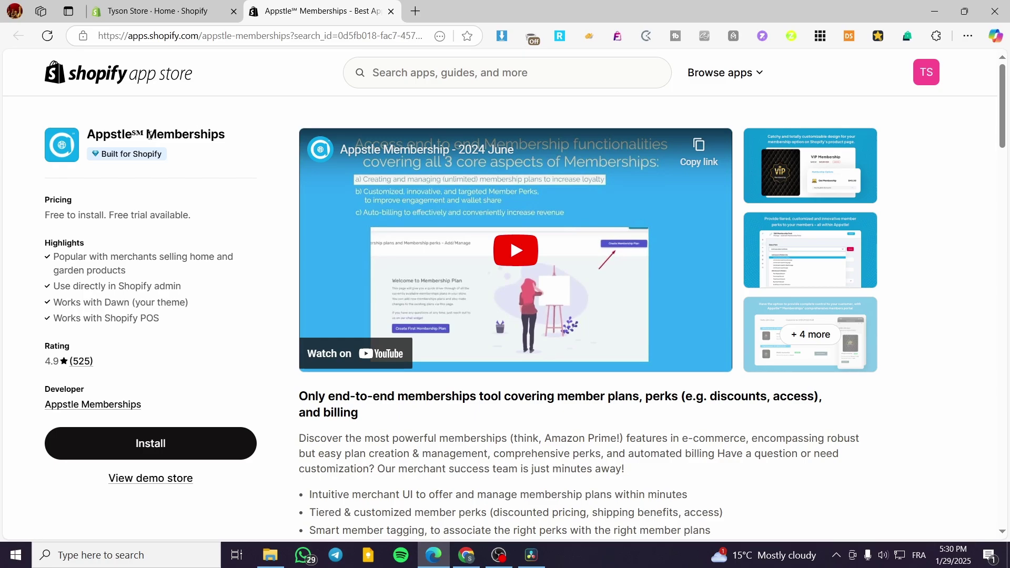
drag(222, 136, 151, 136)
key(ctrl+c)
click(155, 10)
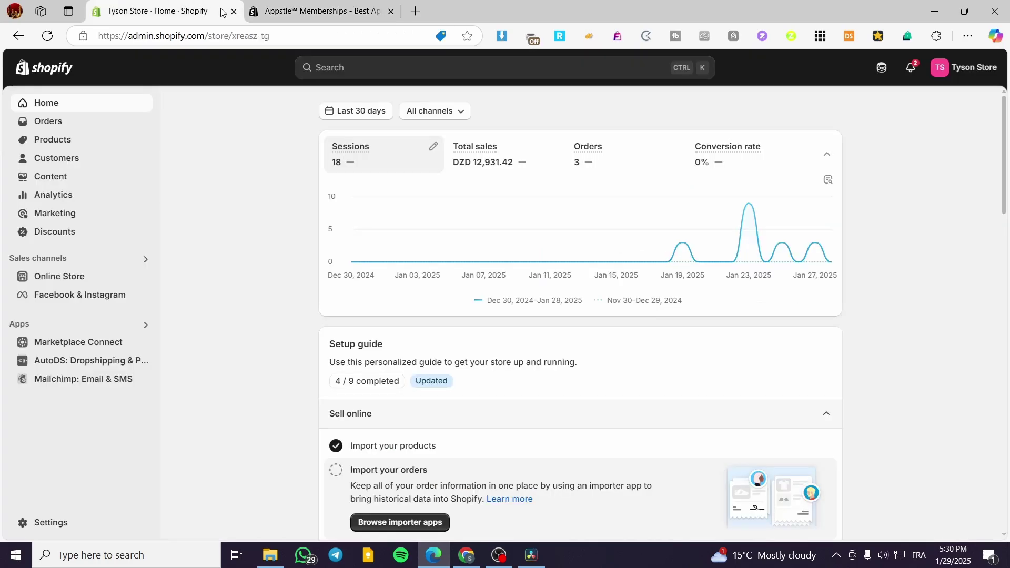
click(416, 71)
key(ctrl+v)
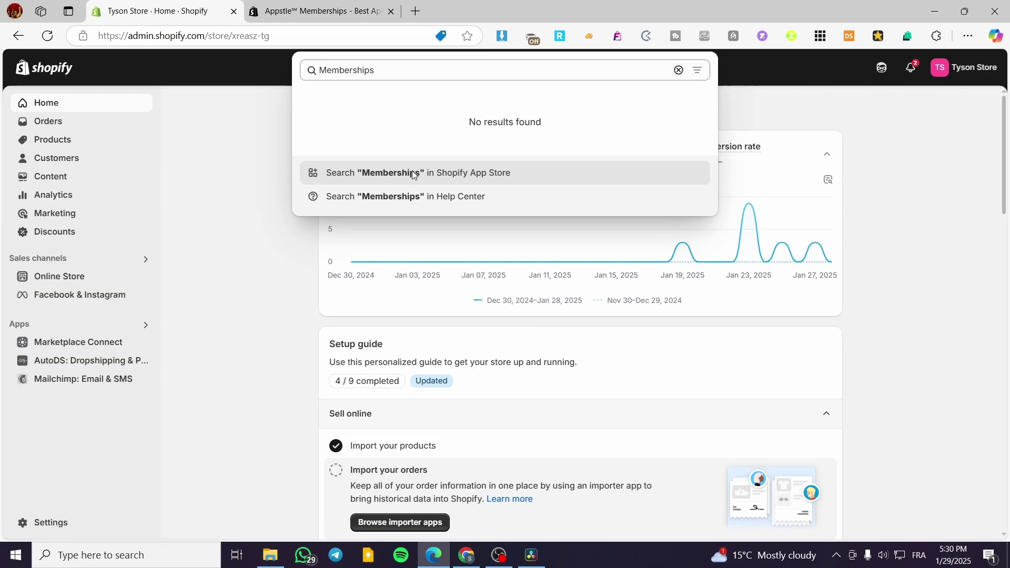
click(413, 178)
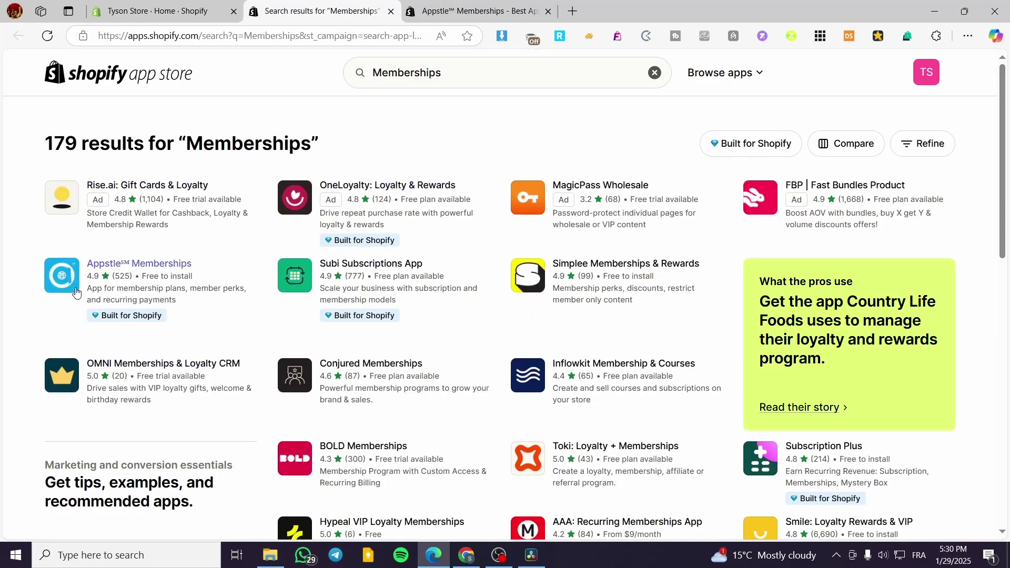
Step: Open the Appstle Memberships app listing, keeping only one copy open, and start the app's installation
click(136, 271)
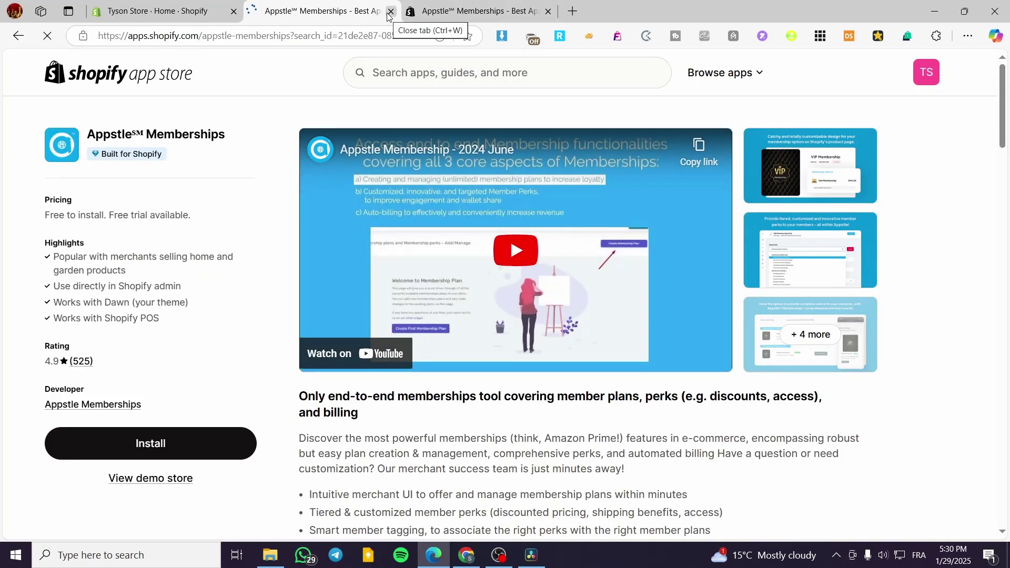
click(389, 12)
click(301, 7)
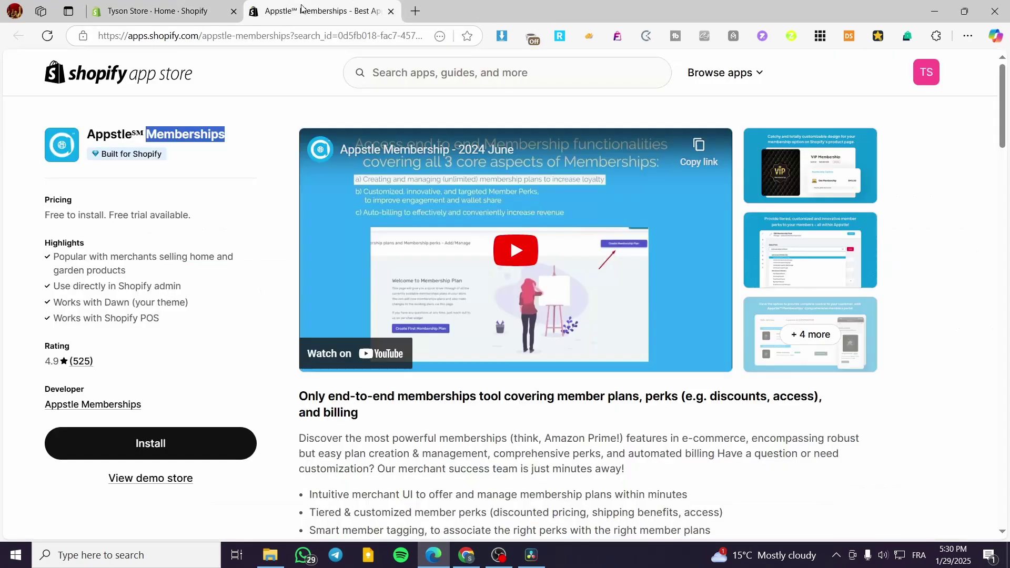
click(169, 439)
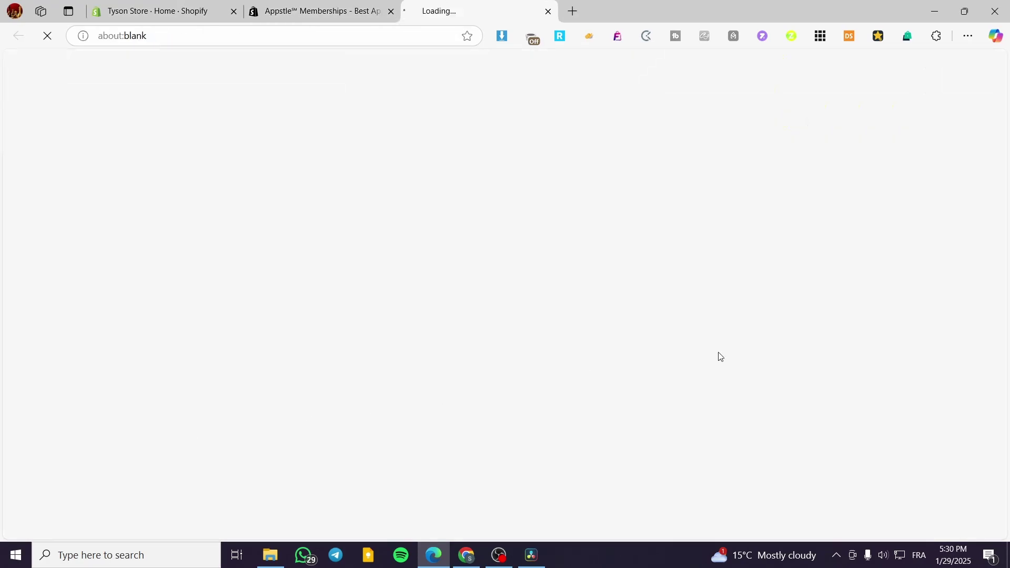
Step: Examine the pricing plans on the Appstle Memberships listing, especially the Free plan's member limit and included features
click(337, 9)
mouse_move(113, 164)
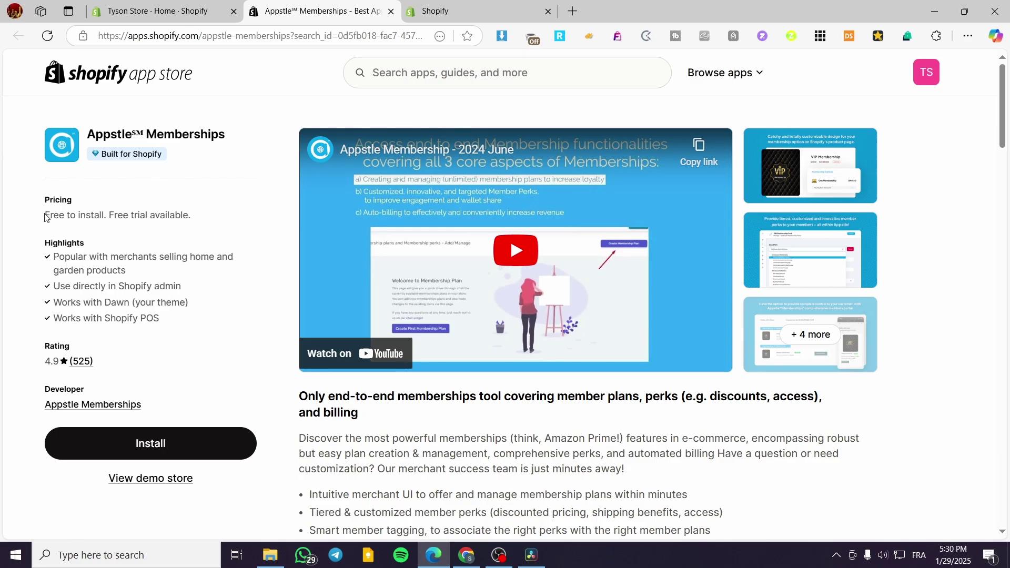
scroll(209, 227, down, 5)
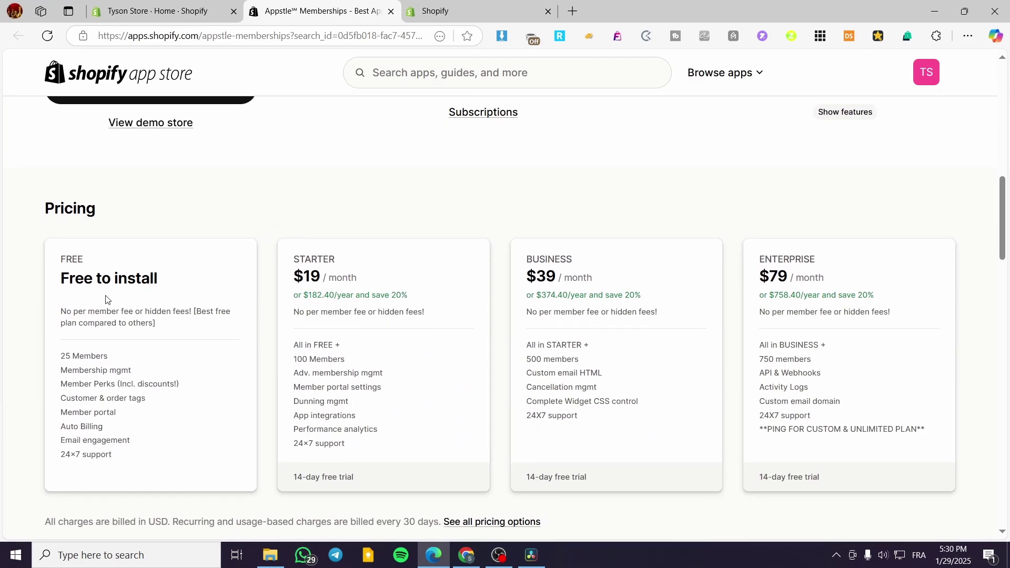
drag(59, 282, 159, 280)
click(178, 324)
drag(62, 358, 109, 357)
click(102, 376)
scroll(148, 395, up, 1)
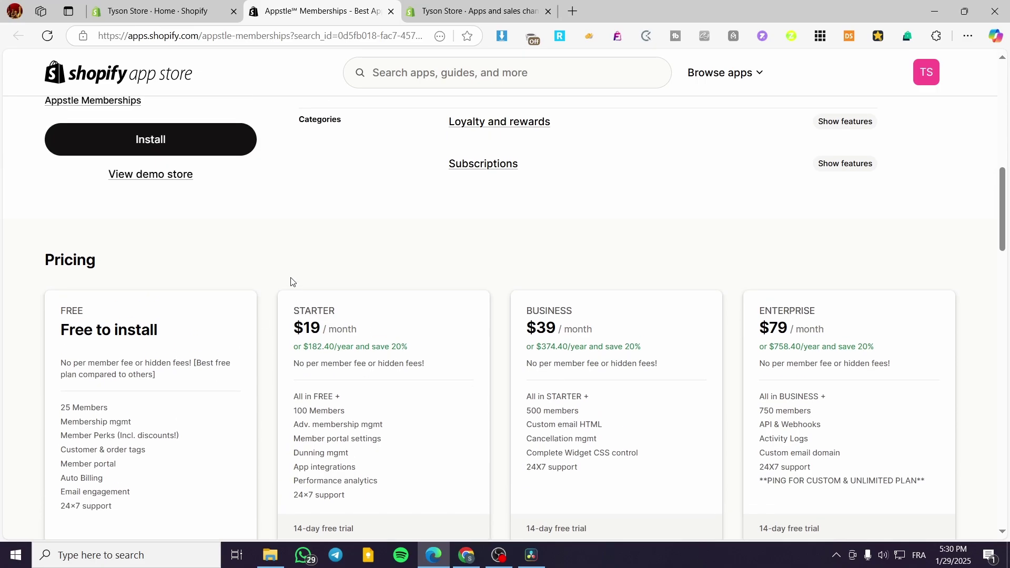
scroll(121, 364, down, 3)
drag(64, 281, 117, 280)
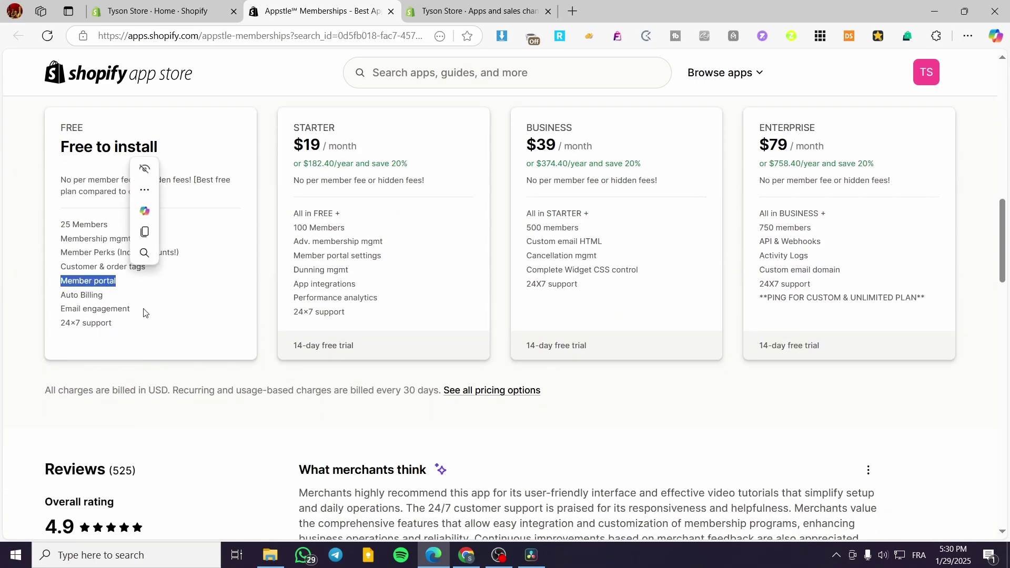
click(167, 334)
scroll(192, 357, up, 10)
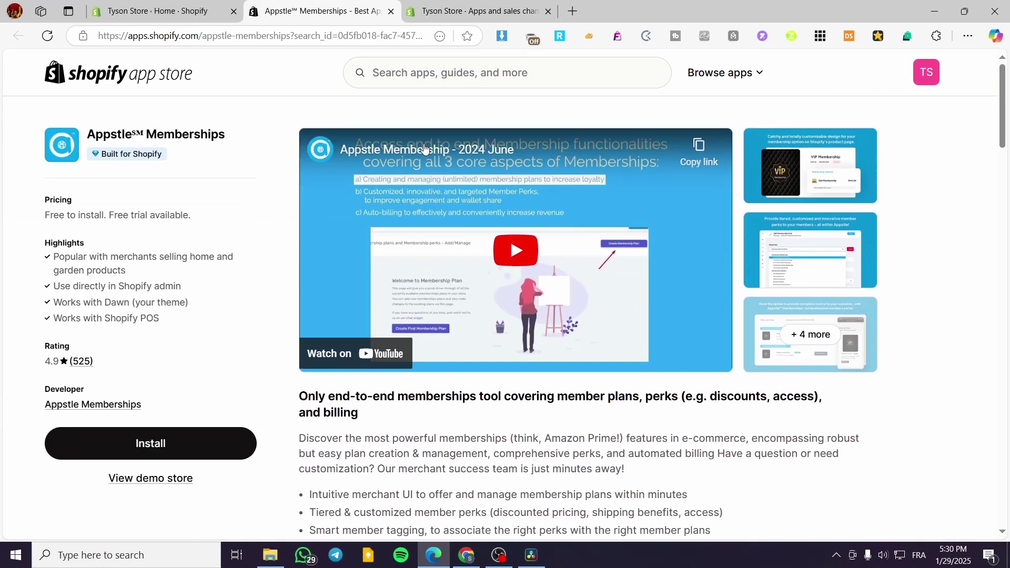
Step: Confirm the installation of Appstle Memberships on the store and pin the app in the admin navigation
click(441, 5)
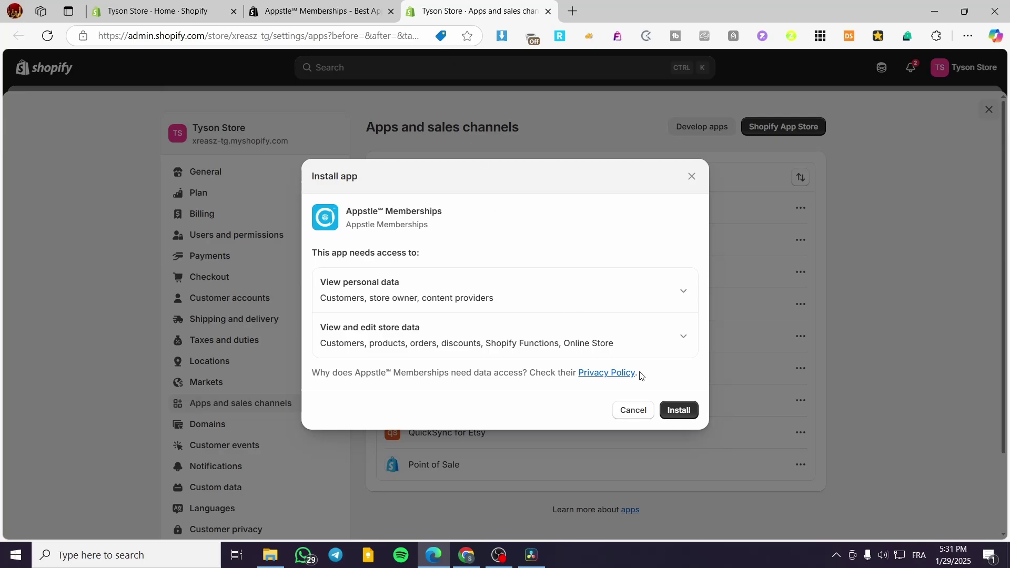
click(678, 414)
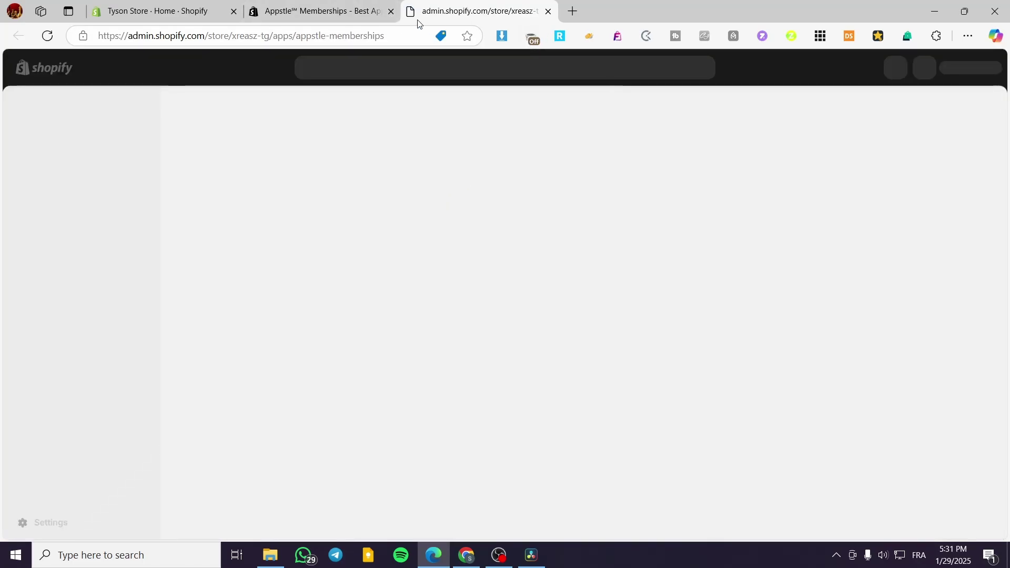
click(391, 11)
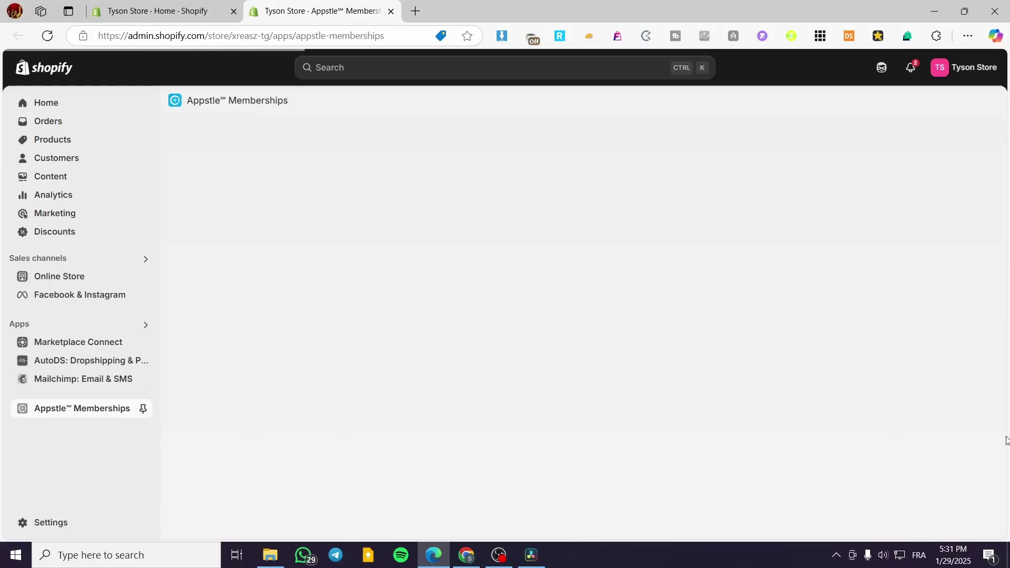
click(143, 409)
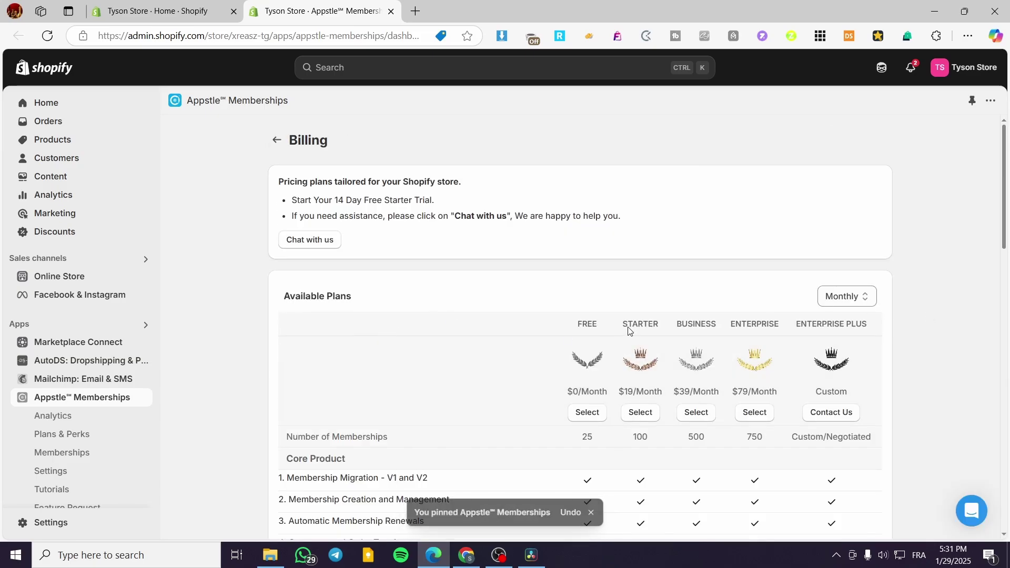
Step: Review the available billing plans, dismiss the loyalty announcement banner and select the Free $0/Month plan
scroll(619, 348, down, 10)
scroll(619, 348, up, 10)
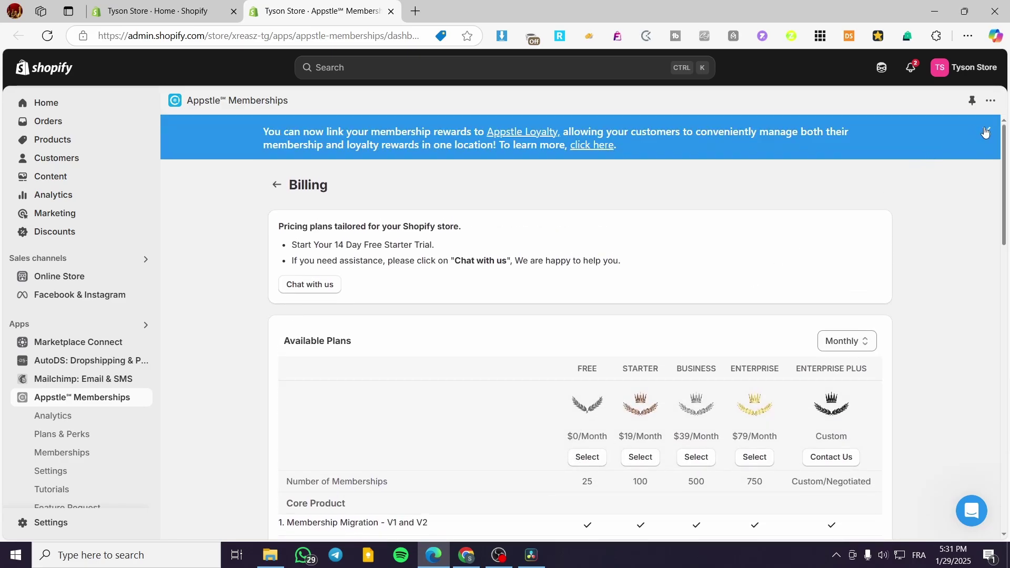
click(985, 132)
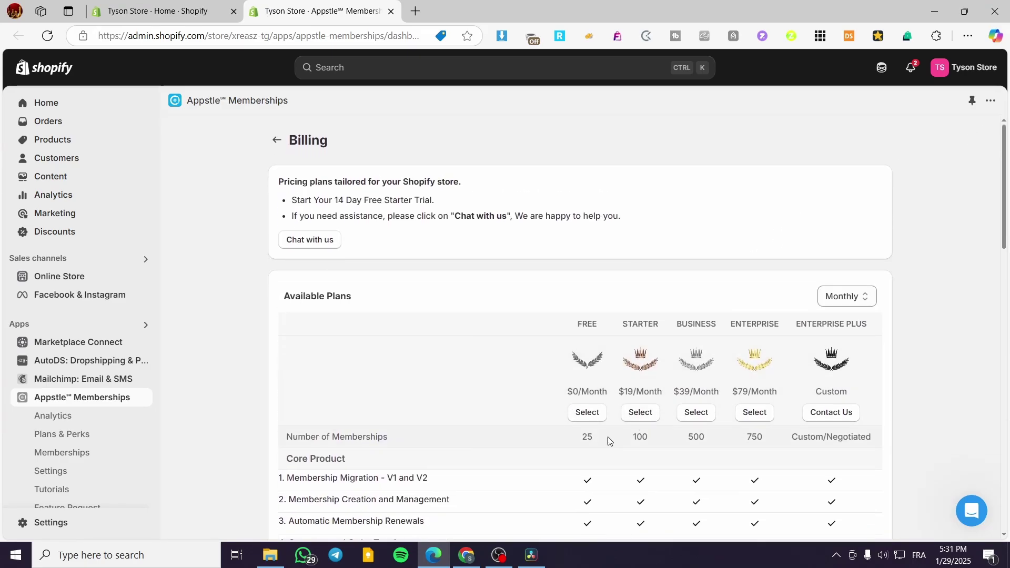
click(586, 413)
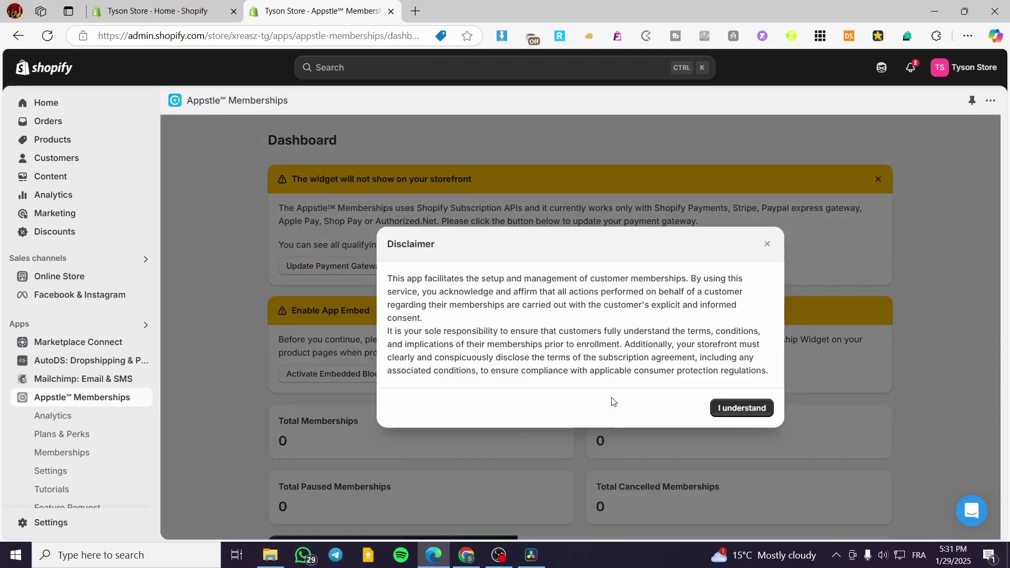
Step: Acknowledge the app's disclaimer and dismiss the onboarding video welcome message
click(750, 410)
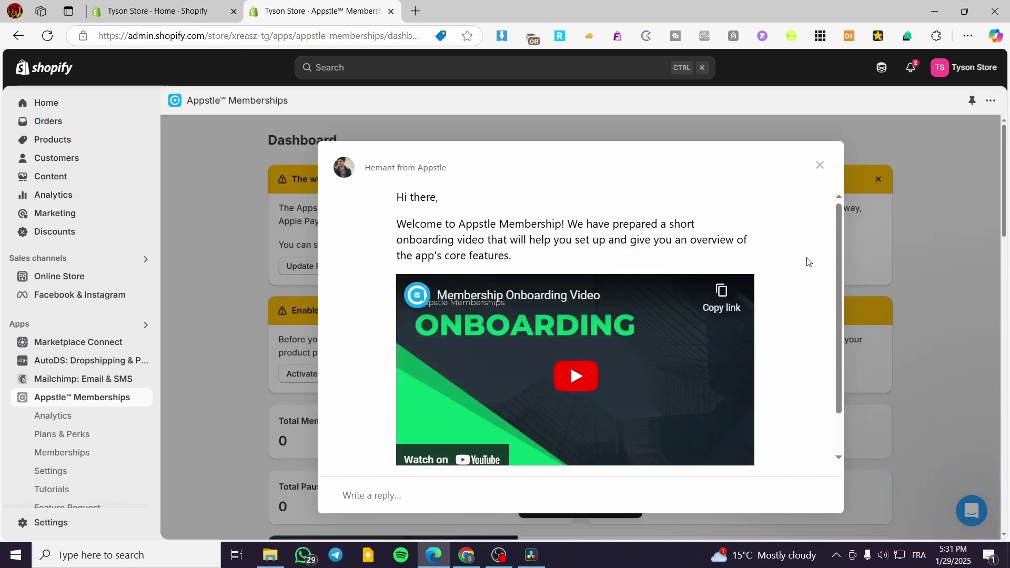
scroll(653, 295, down, 2)
scroll(654, 295, up, 2)
click(819, 165)
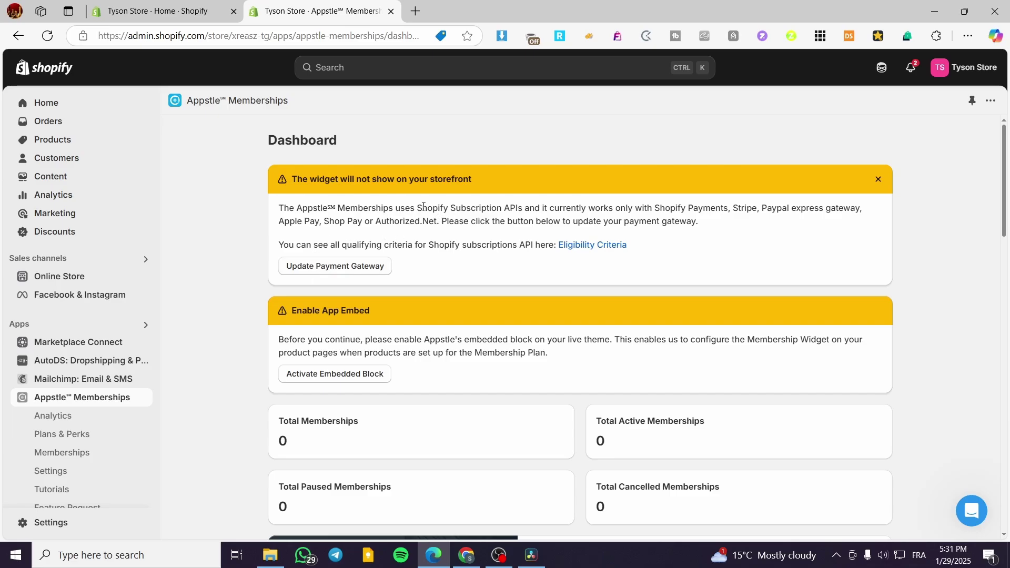
Step: Read the dashboard warning about the storefront widget and open the store's payment settings to update the payment gateway
drag(423, 207, 534, 210)
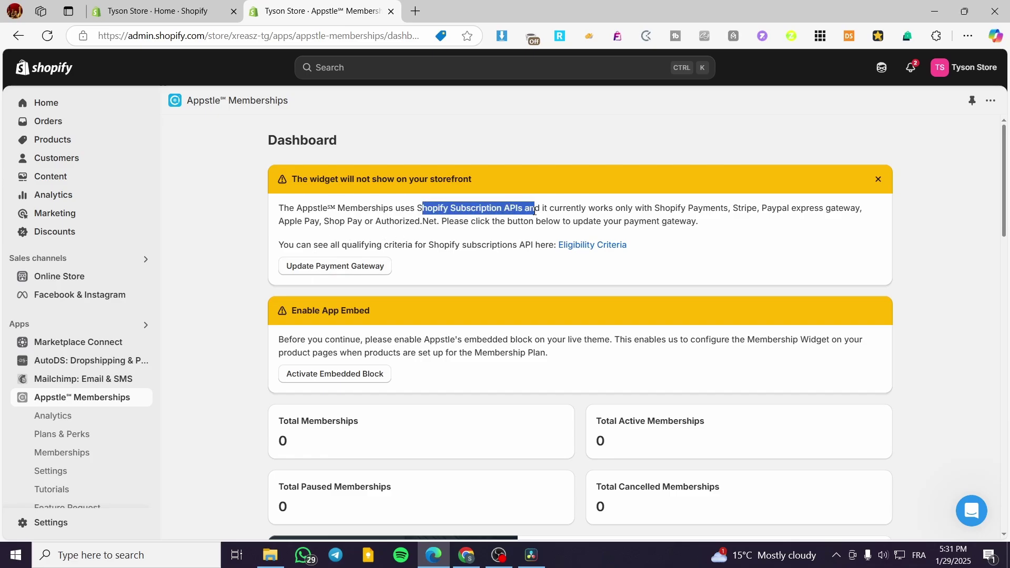
click(568, 219)
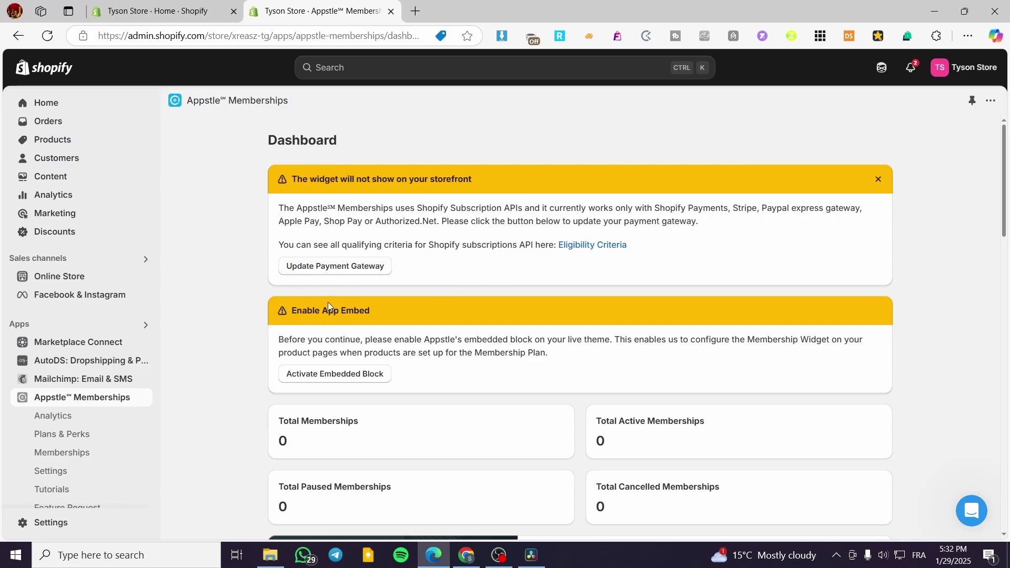
click(329, 267)
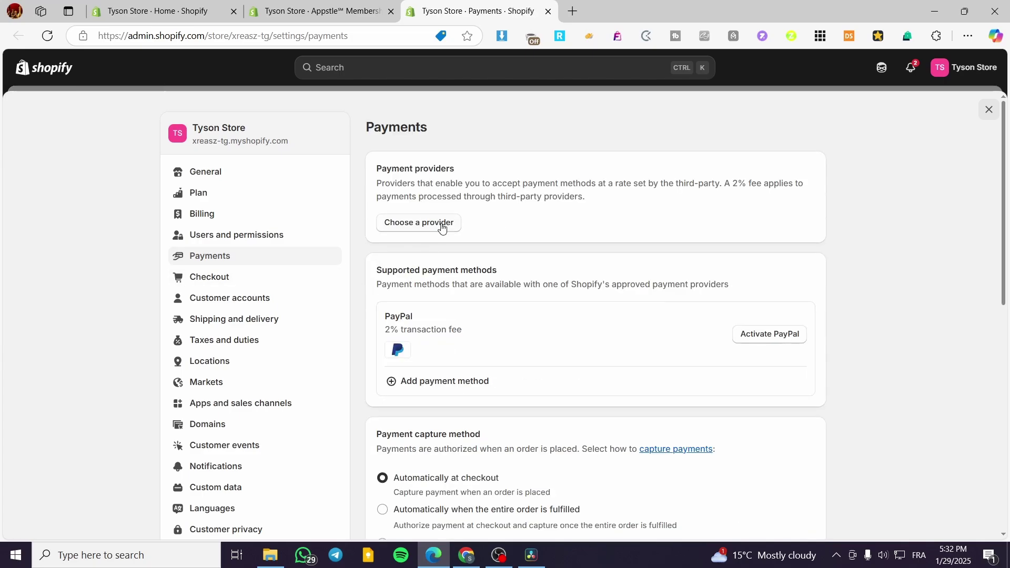
Step: Activate the (for testing) Bogus Gateway as the payment provider, then return to the app dashboard and dismiss its storefront widget warning
click(419, 224)
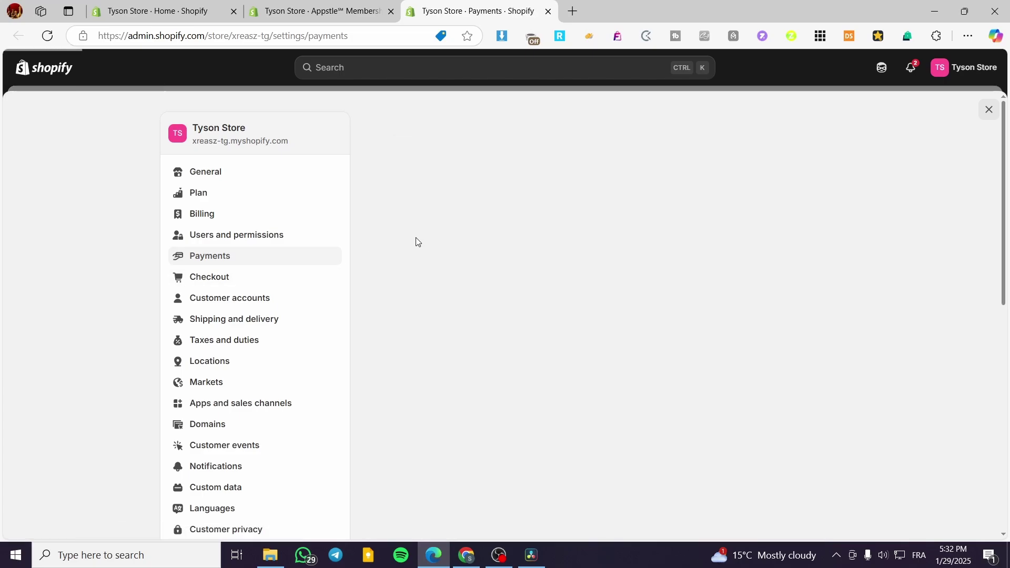
text(s)
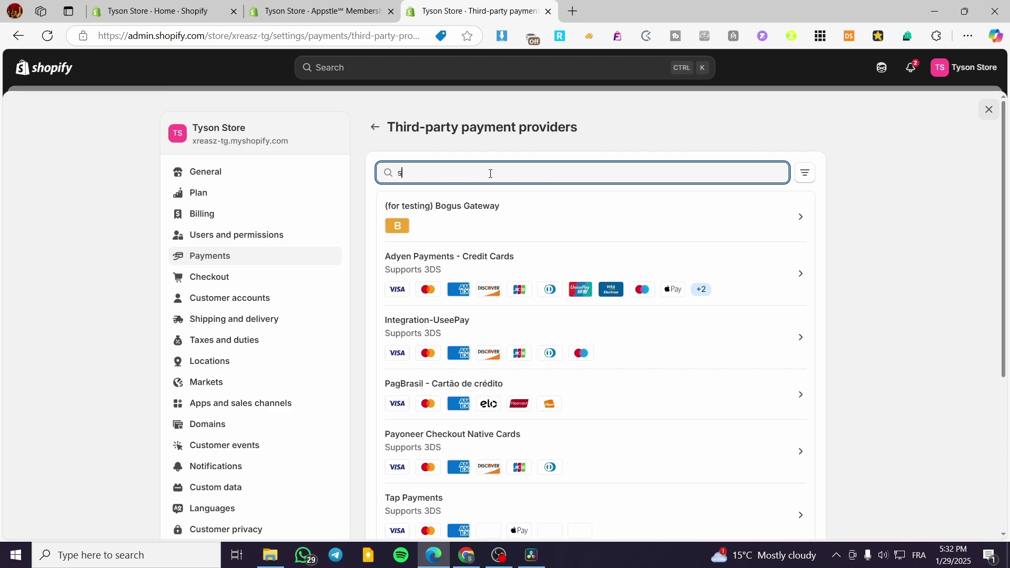
click(468, 206)
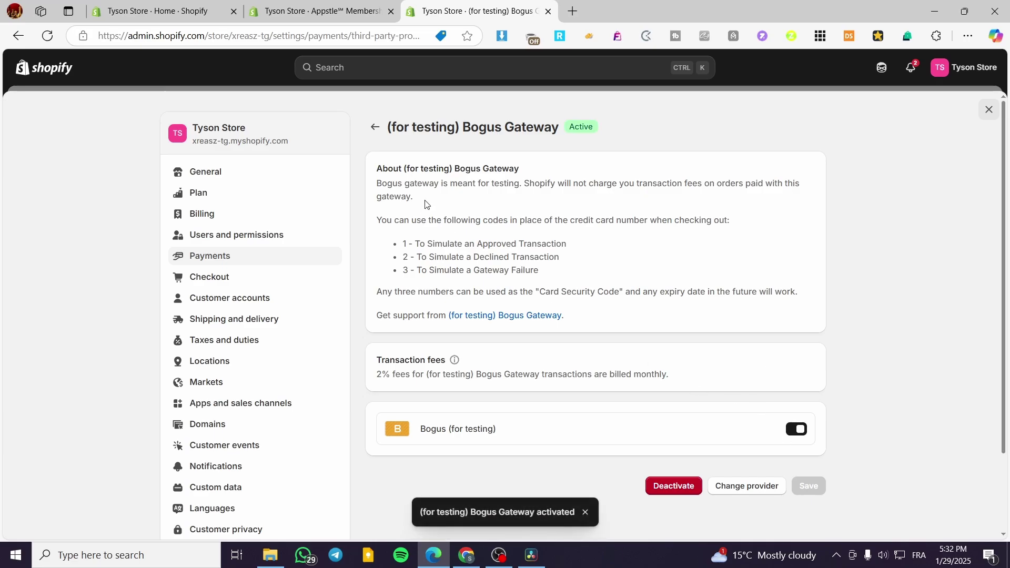
click(549, 11)
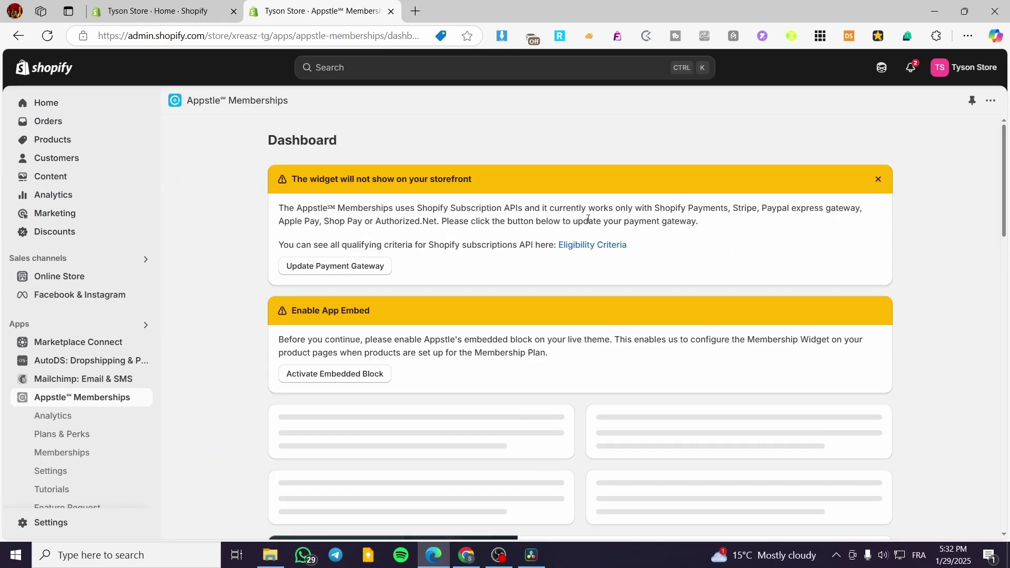
click(878, 179)
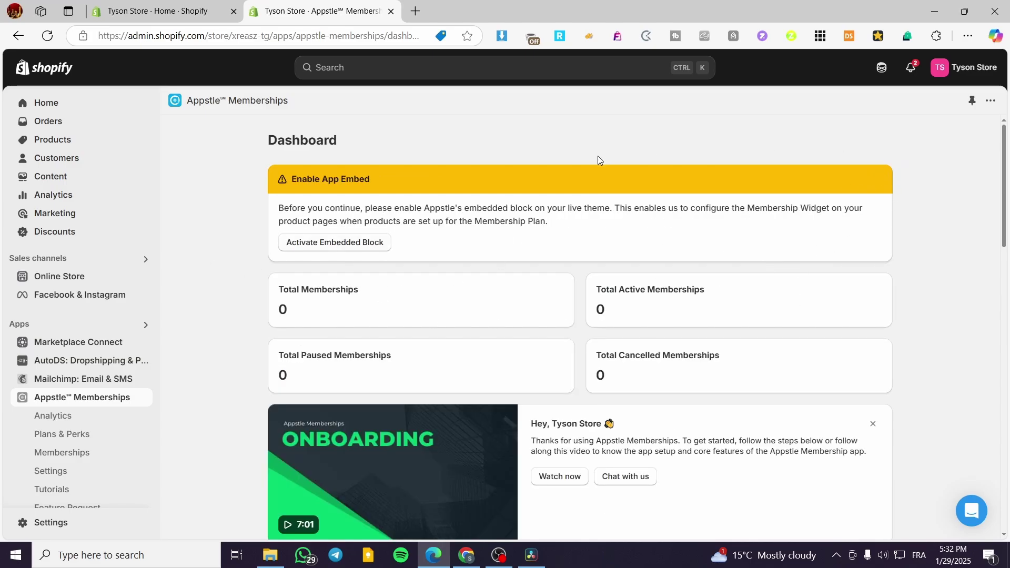
Step: Enable the Appstle Memberships app embed in the live Dawn theme, save the theme and return to the app dashboard
click(311, 243)
click(315, 11)
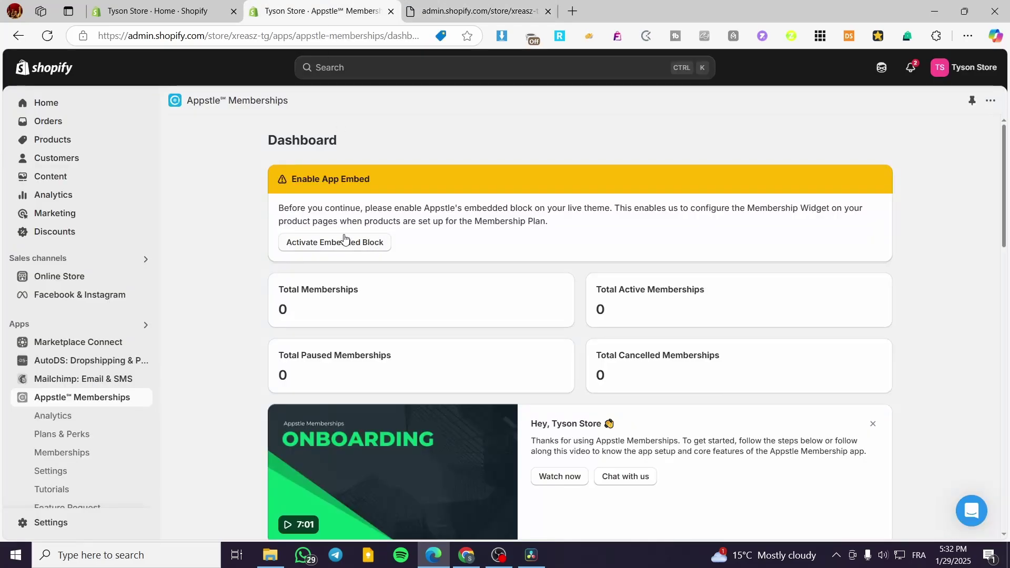
click(444, 4)
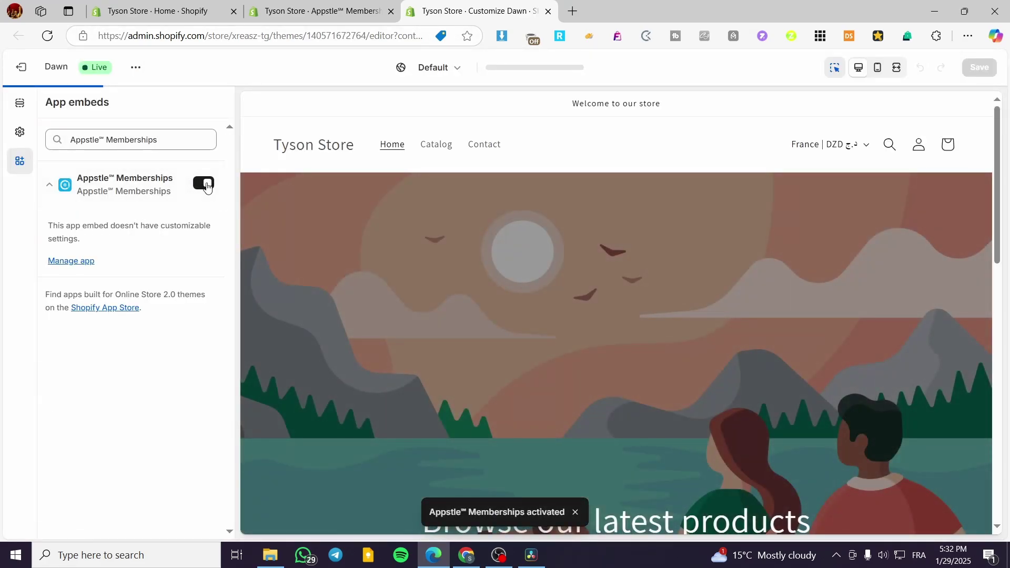
key(ctrl+s)
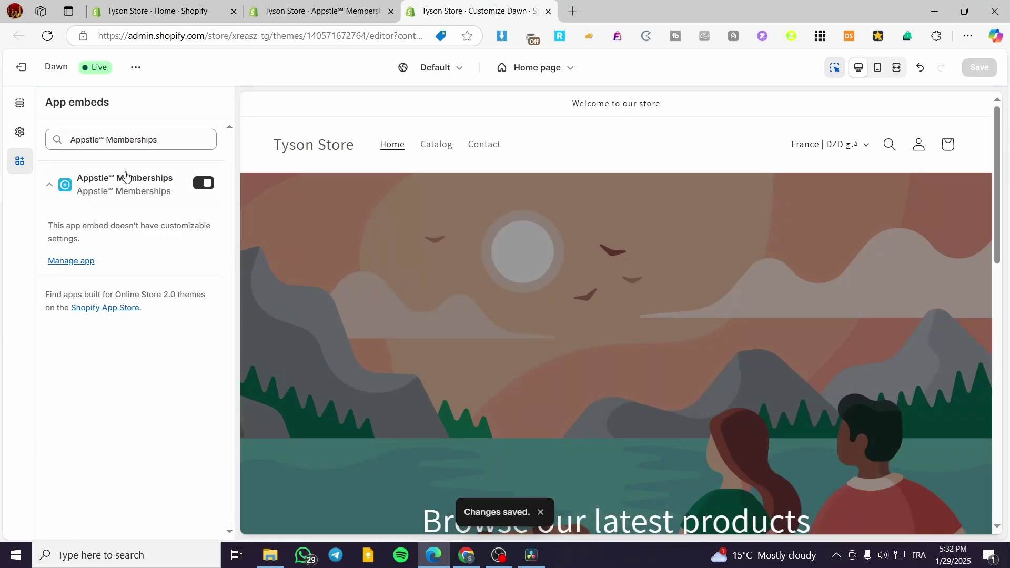
click(547, 11)
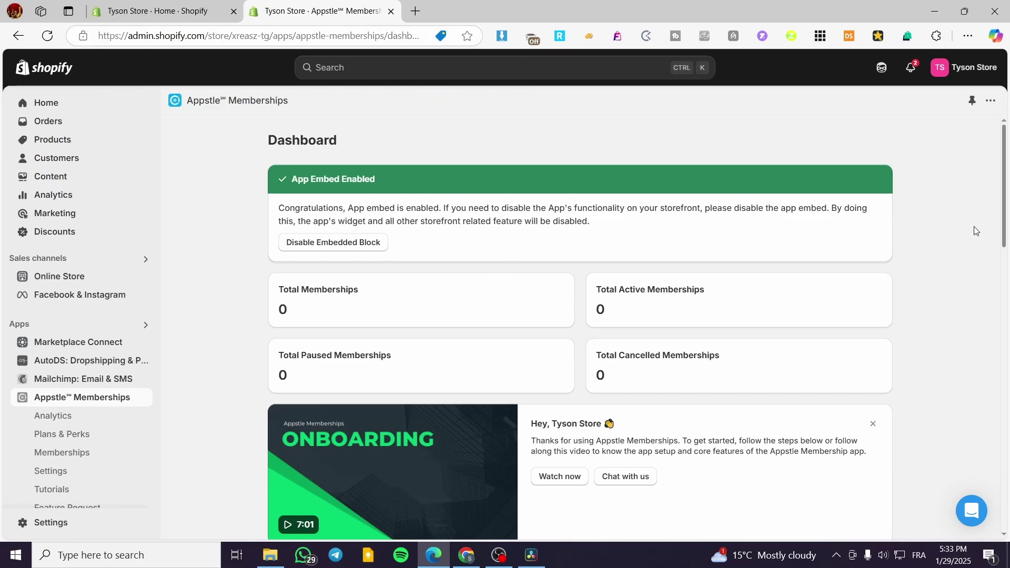
Step: Review the dashboard's setup guide, including the membership listing, portal, manage button and checkout sections, and the recommended apps
scroll(976, 230, down, 8)
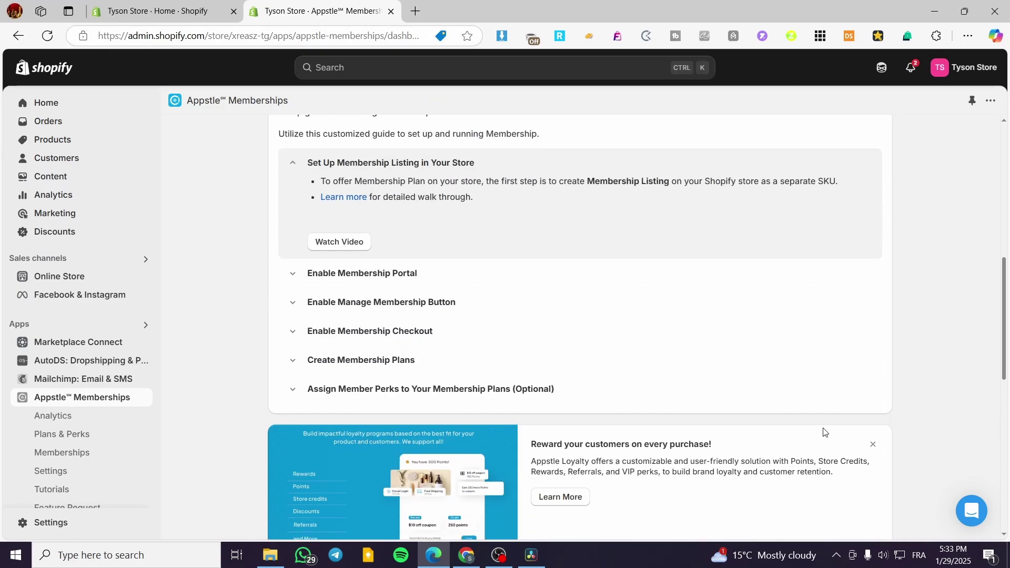
scroll(888, 424, up, 3)
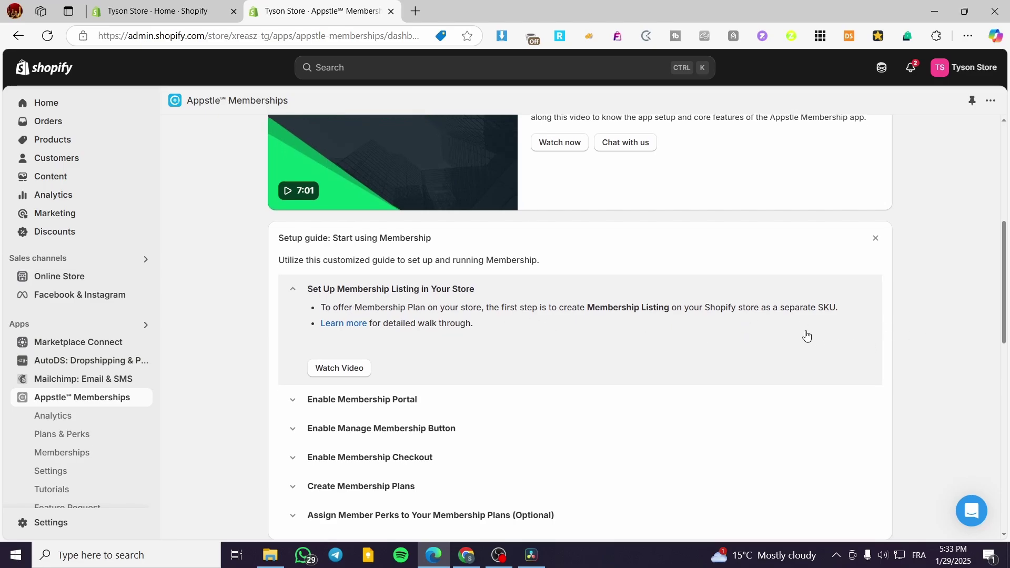
scroll(342, 289, down, 2)
click(344, 278)
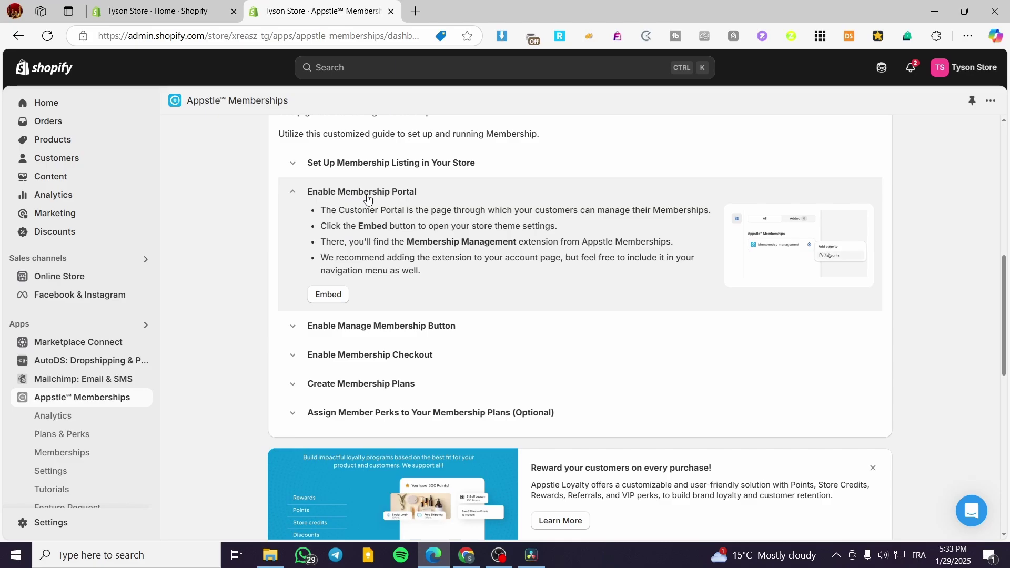
click(363, 328)
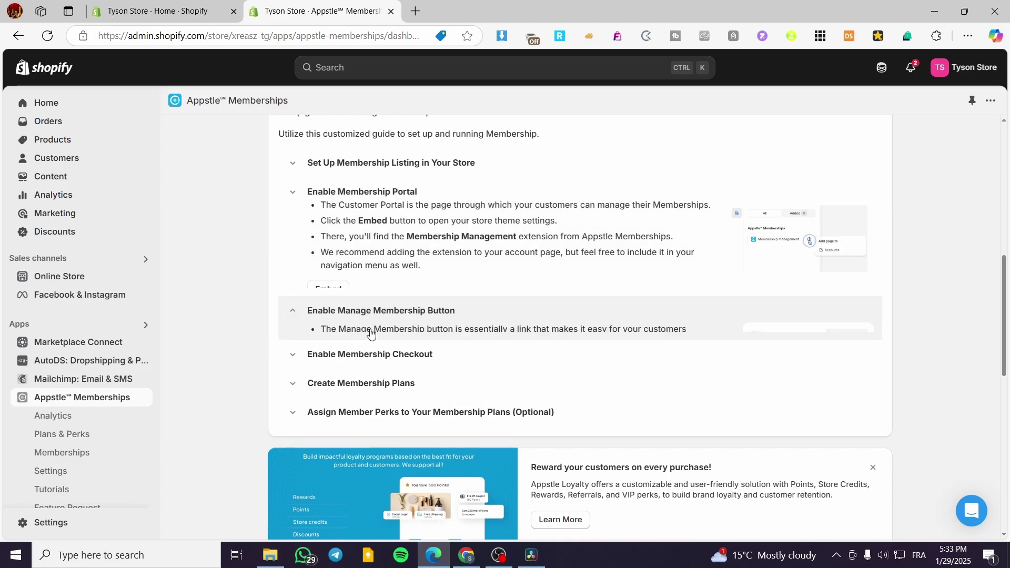
click(368, 363)
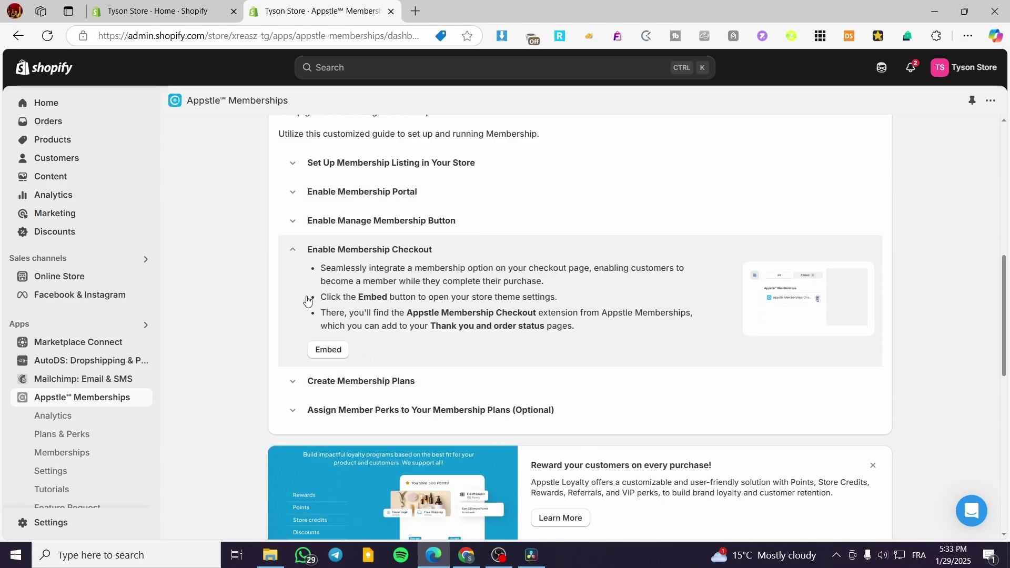
click(400, 163)
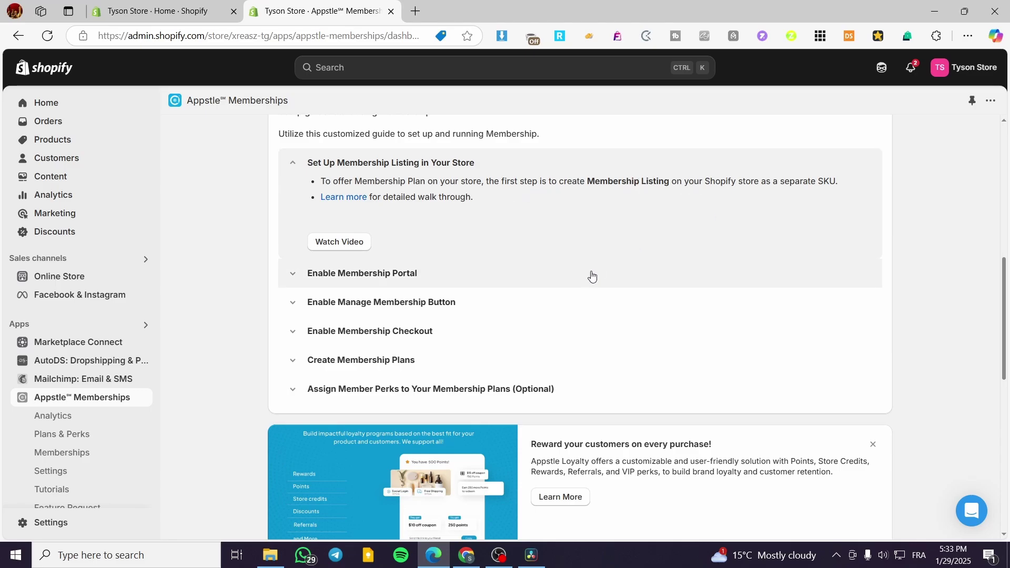
scroll(578, 293, down, 2)
scroll(610, 273, down, 3)
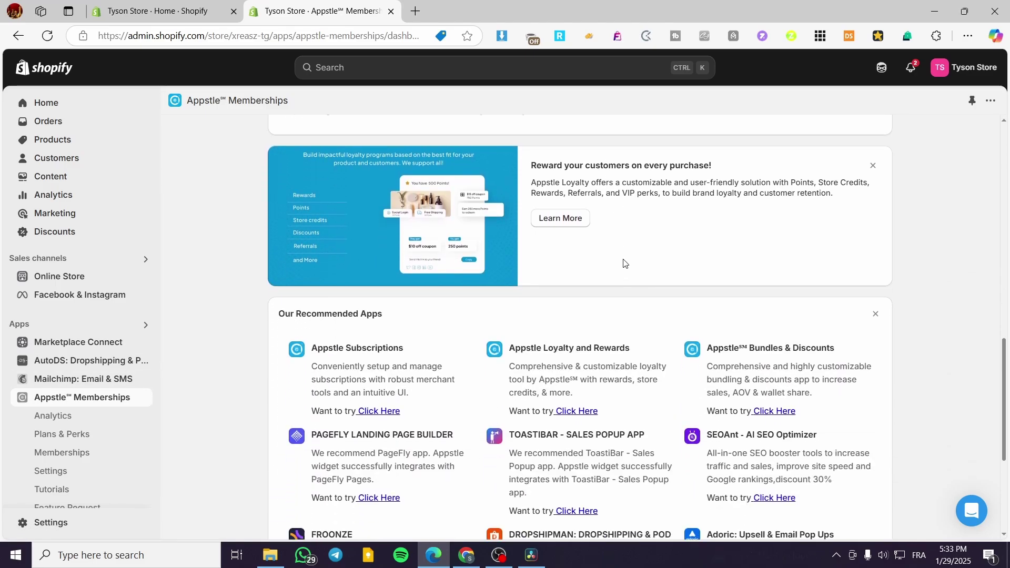
scroll(610, 316, up, 7)
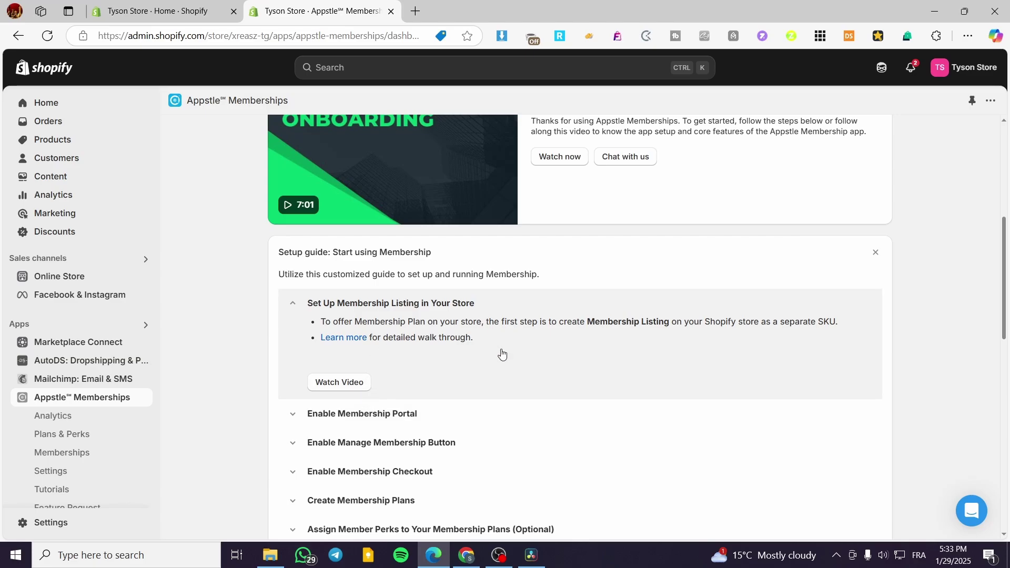
scroll(500, 354, up, 6)
scroll(548, 387, down, 2)
scroll(359, 277, down, 9)
scroll(333, 252, up, 5)
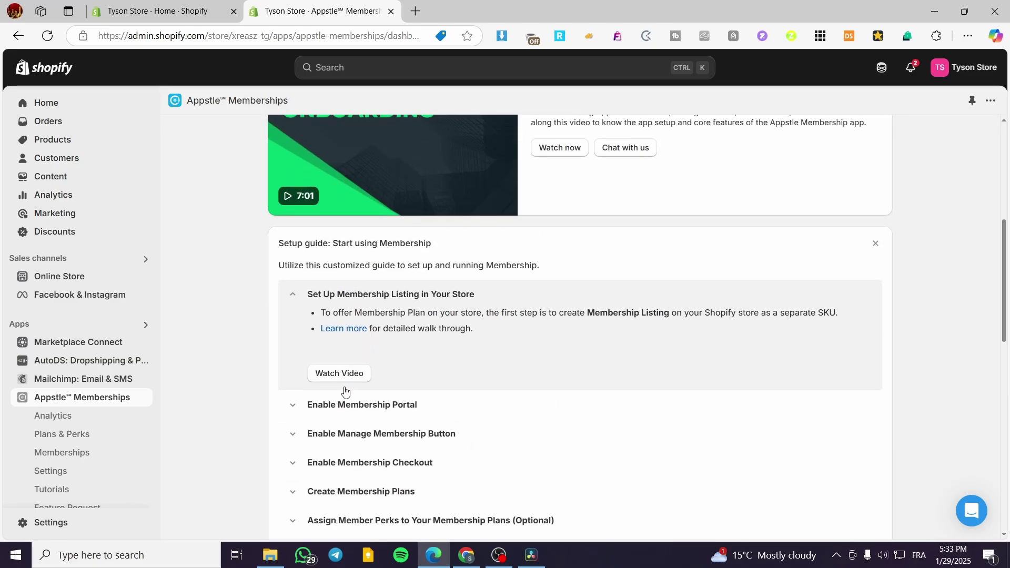
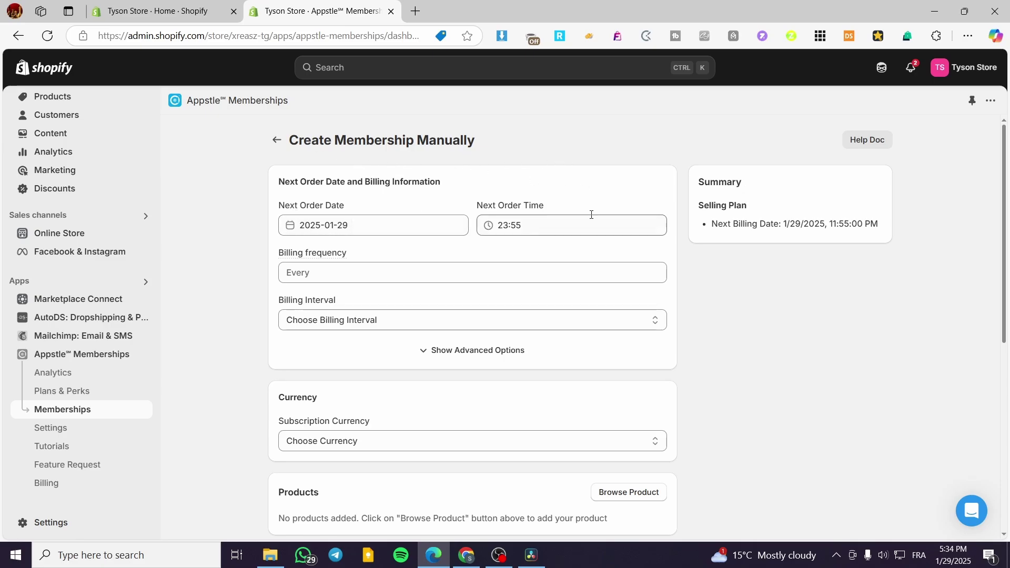
Step: Look over the manual membership form, set the billing frequency to 2 and try to save the membership
click(364, 273)
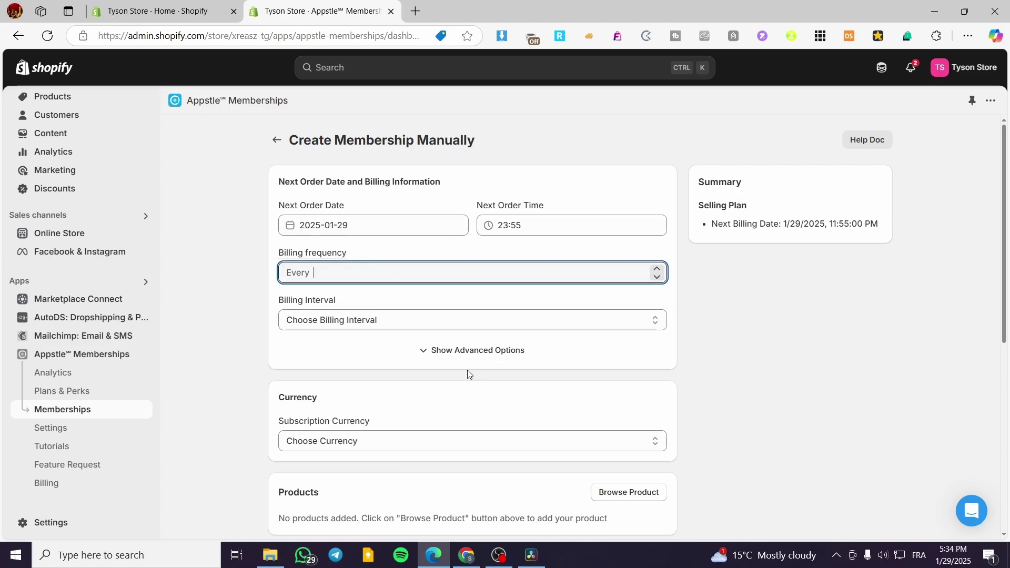
scroll(536, 363, down, 5)
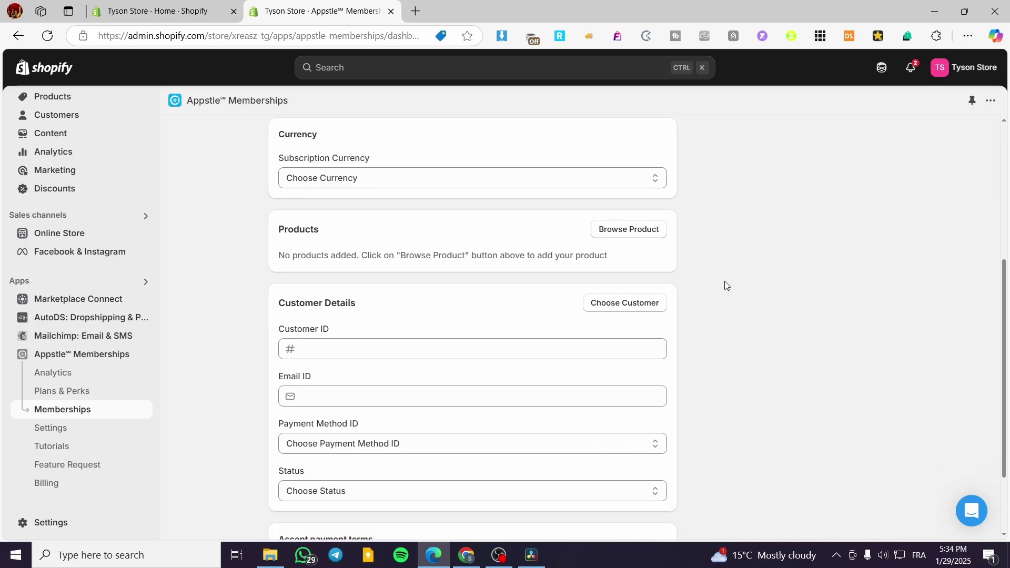
scroll(705, 273, down, 2)
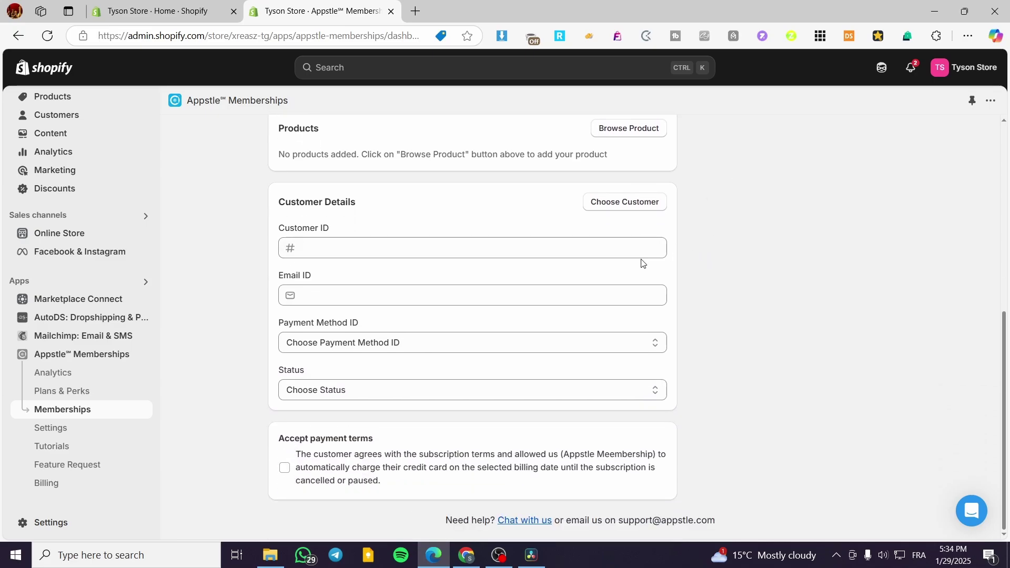
scroll(715, 277, up, 5)
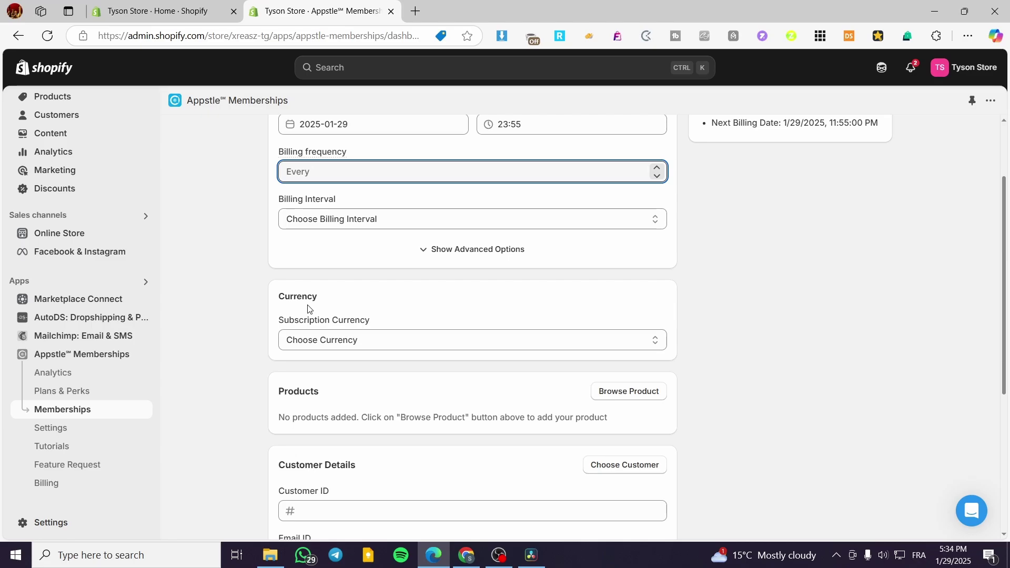
scroll(363, 313, up, 2)
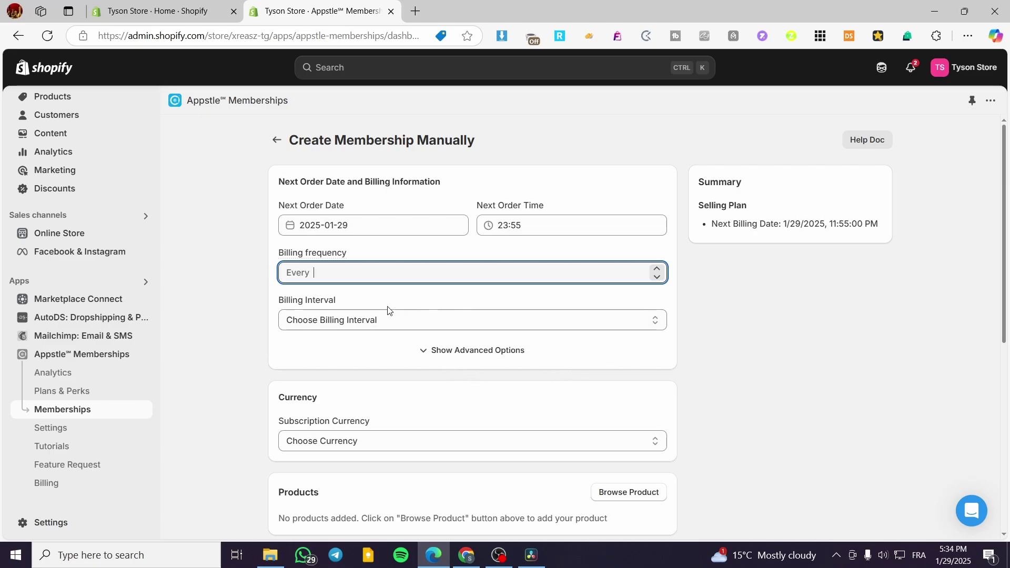
click(658, 271)
click(657, 276)
click(658, 270)
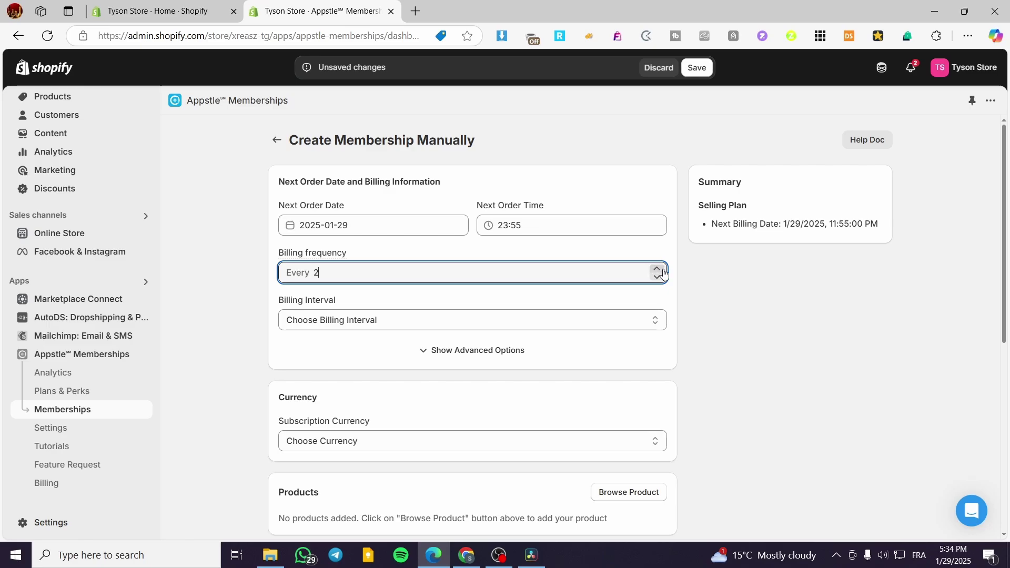
click(700, 69)
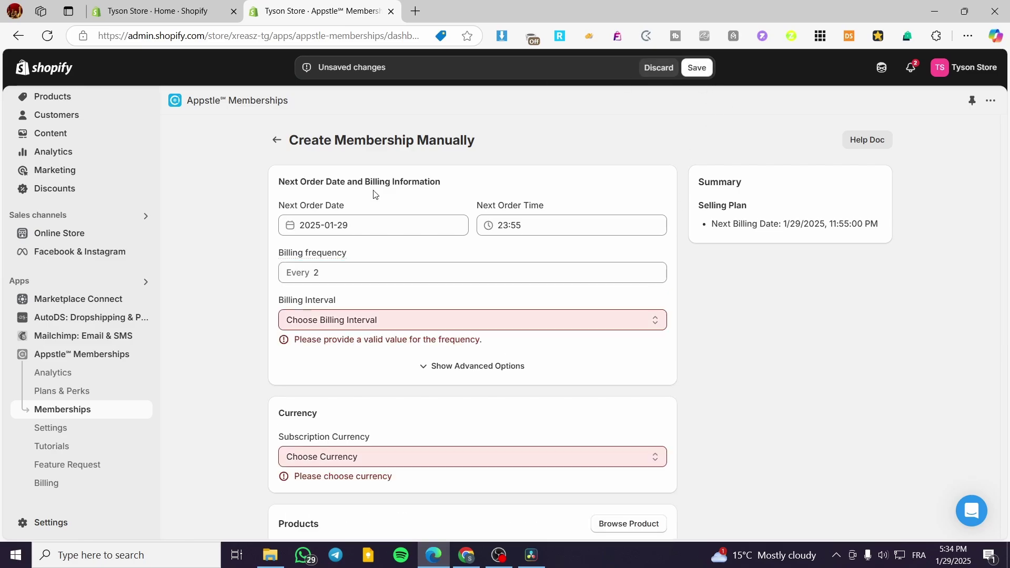
Step: Set the membership's billing interval to Month(s) and its billing frequency to every 1
click(397, 319)
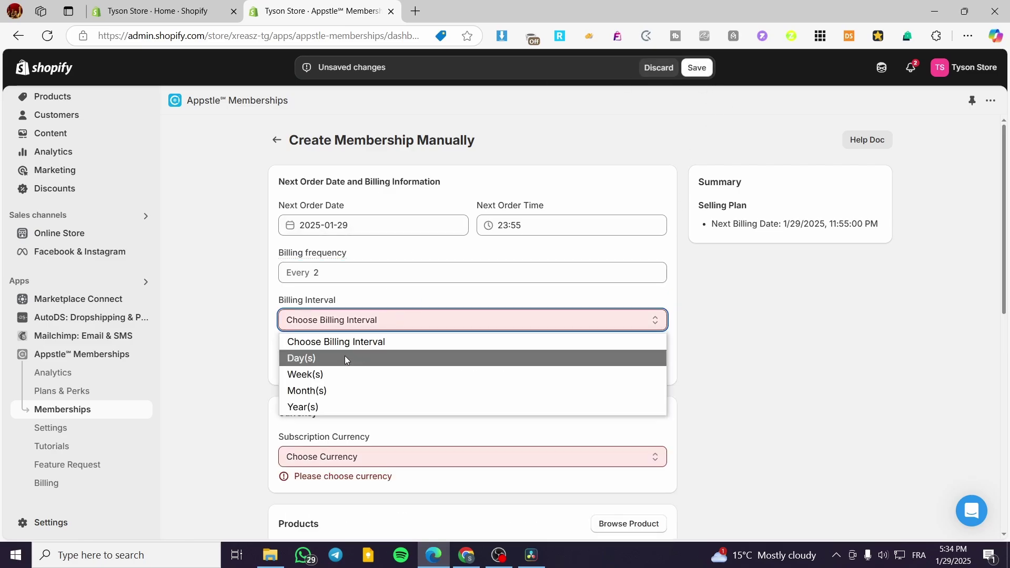
click(388, 271)
click(376, 320)
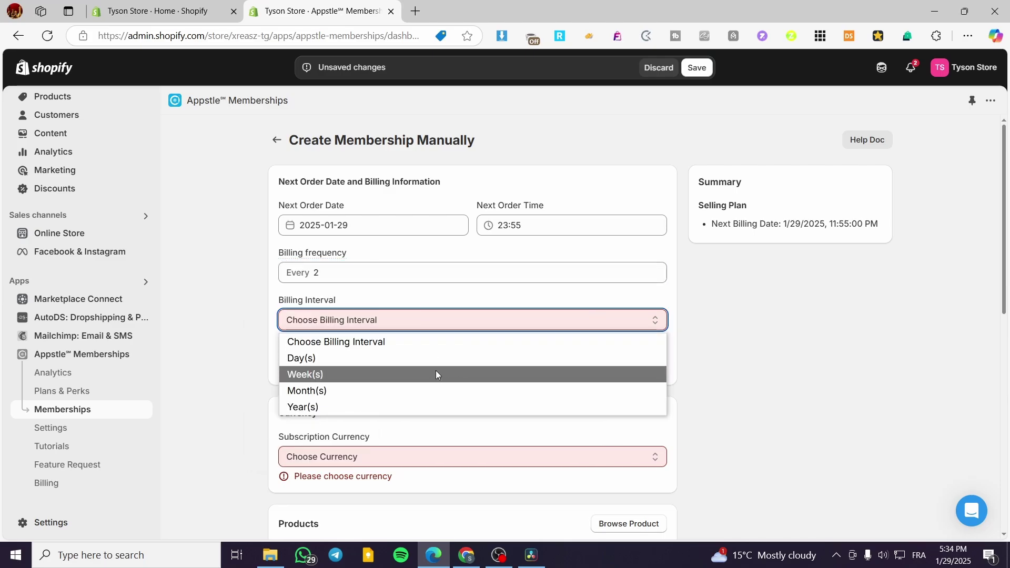
click(411, 389)
click(318, 272)
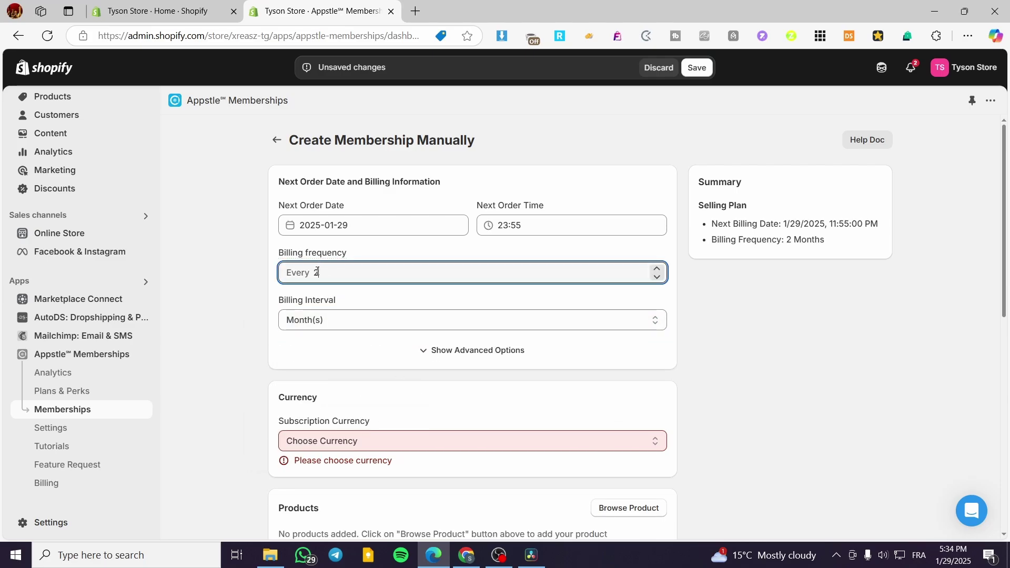
text(1)
click(745, 314)
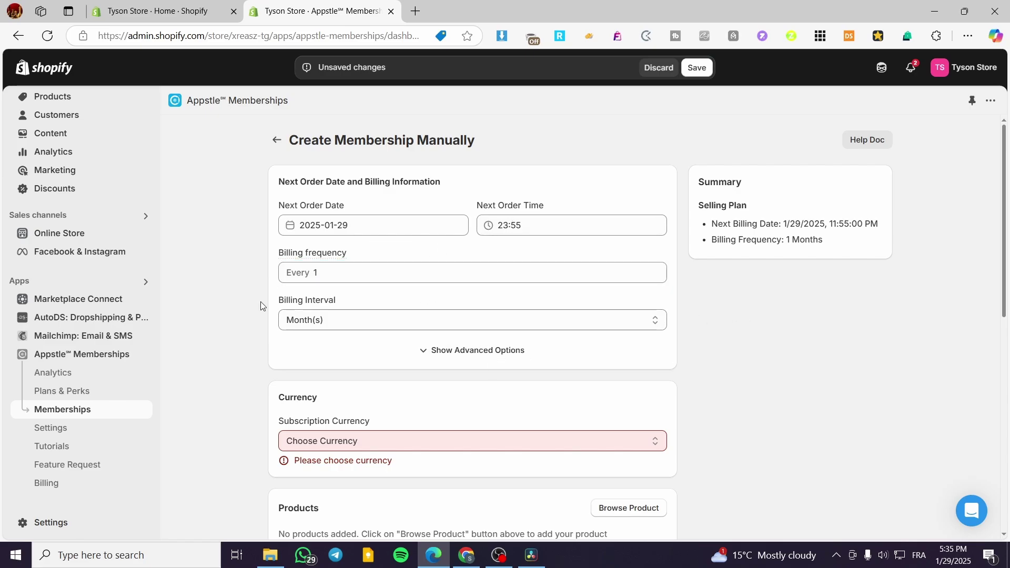
Step: Choose DZD as the subscription currency for the membership
scroll(260, 305, down, 4)
click(347, 244)
click(336, 277)
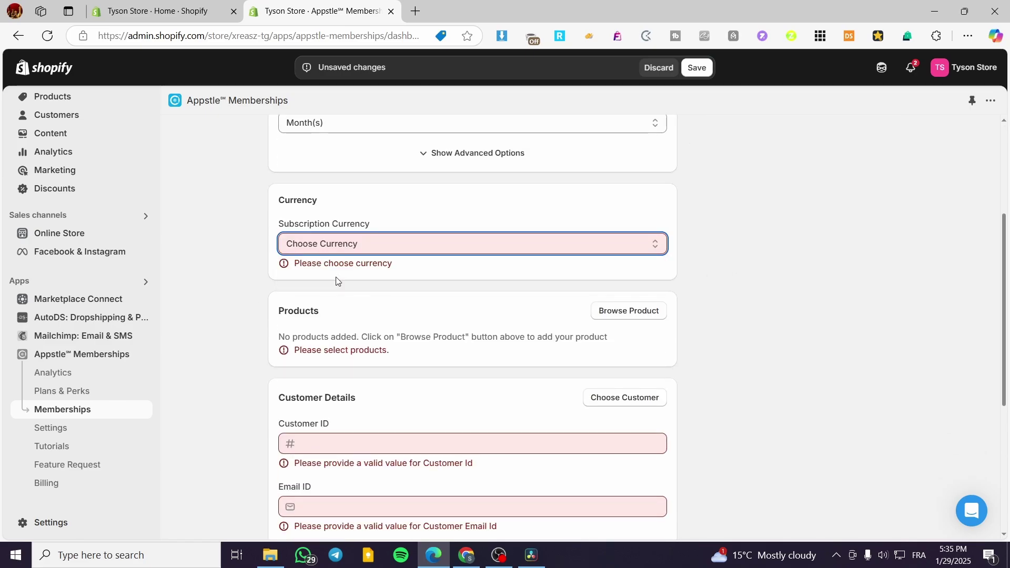
key(Down)
click(789, 286)
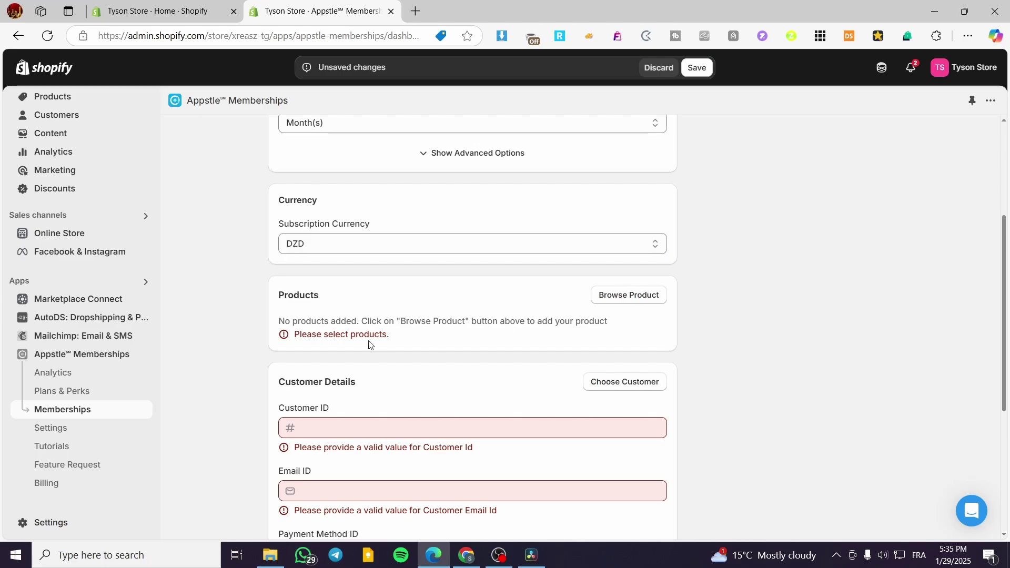
Step: Add the Summer T-shirt's Lithograph variant, Height: 9" x Width: 12", as the membership's product
click(604, 294)
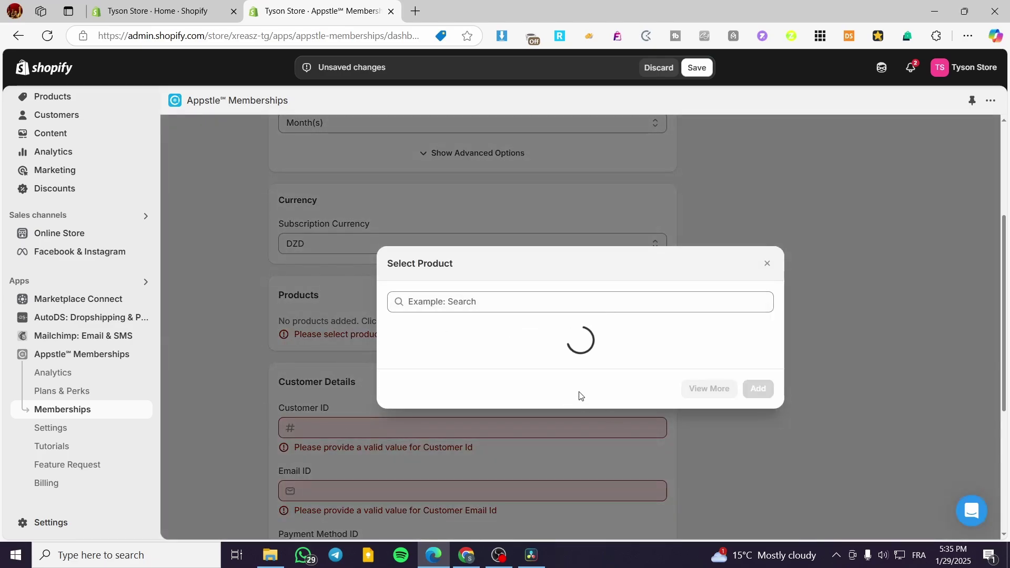
click(438, 299)
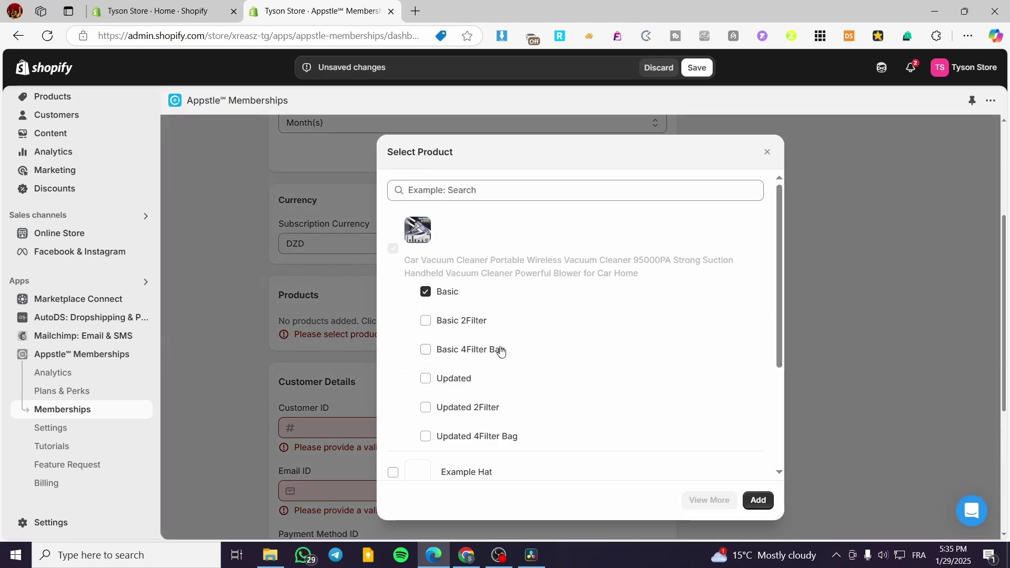
scroll(579, 363, down, 3)
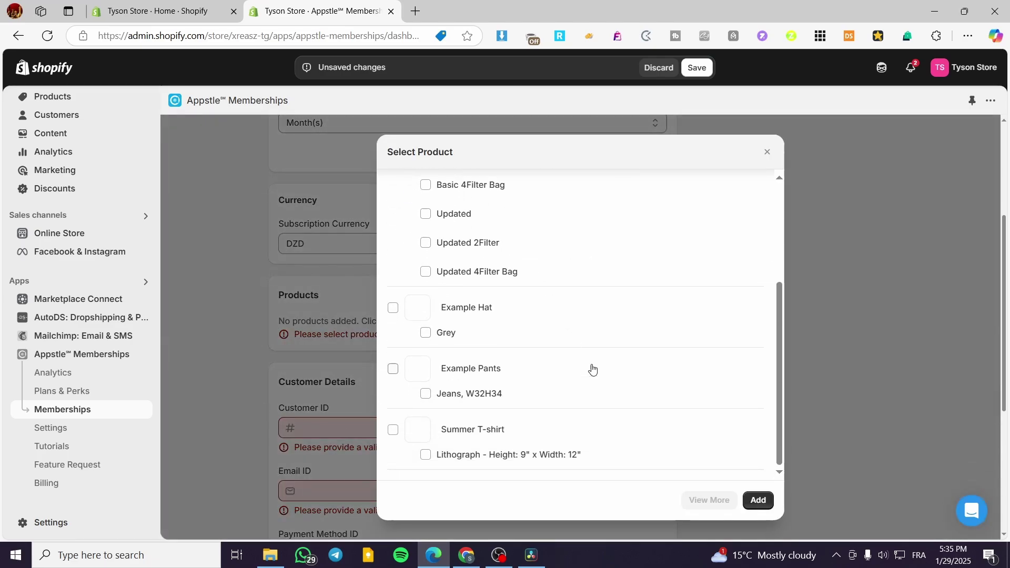
click(404, 432)
click(758, 499)
scroll(339, 387, down, 2)
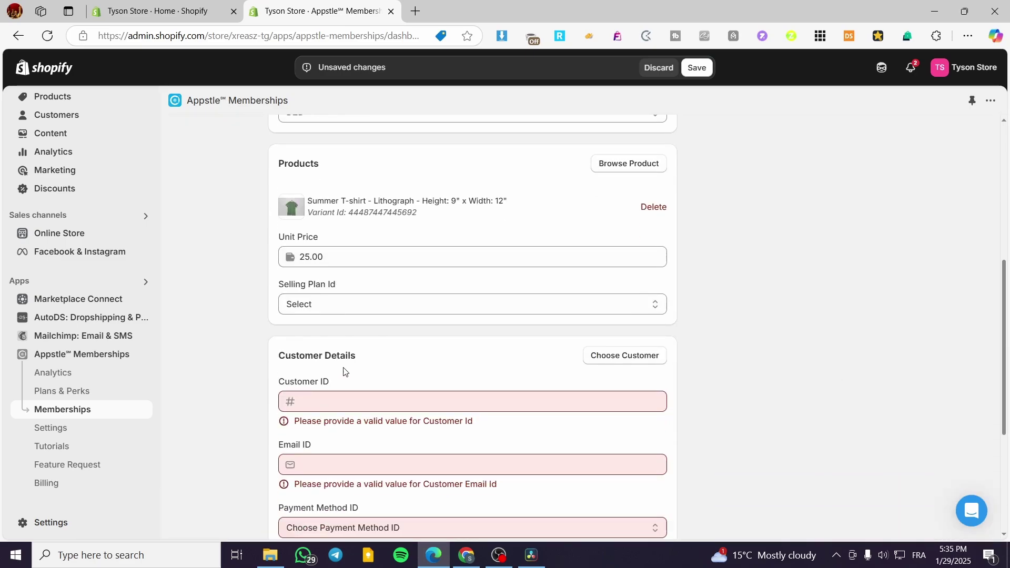
scroll(451, 277, down, 1)
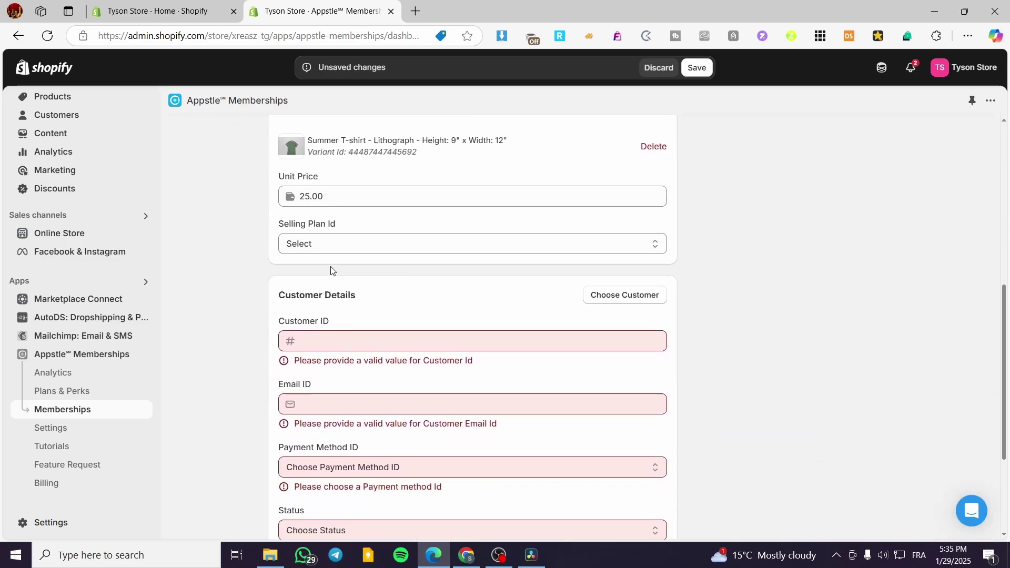
Step: Replace the membership's product with the Basic variant of the Car Vacuum Cleaner
scroll(327, 305, up, 5)
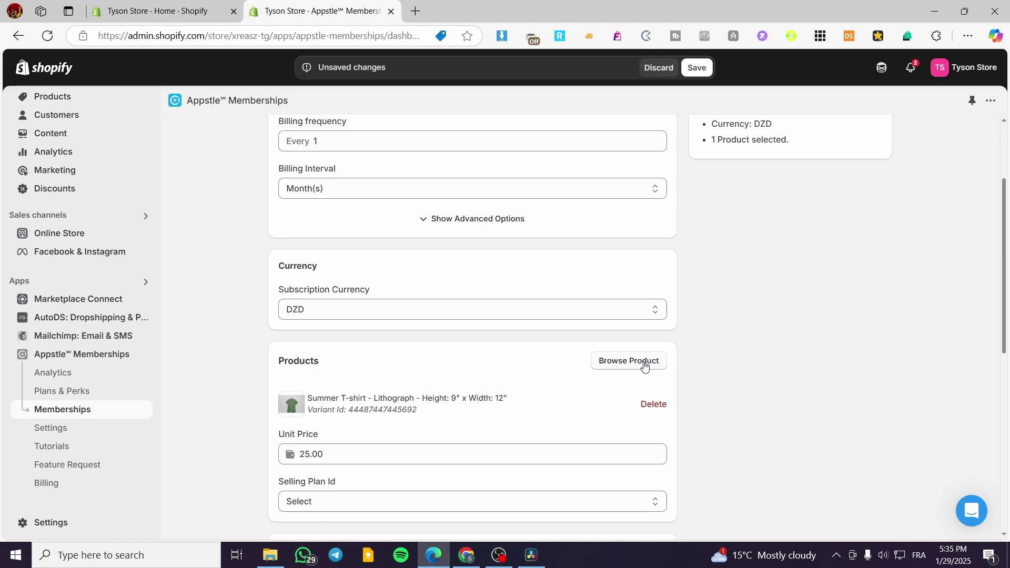
click(645, 366)
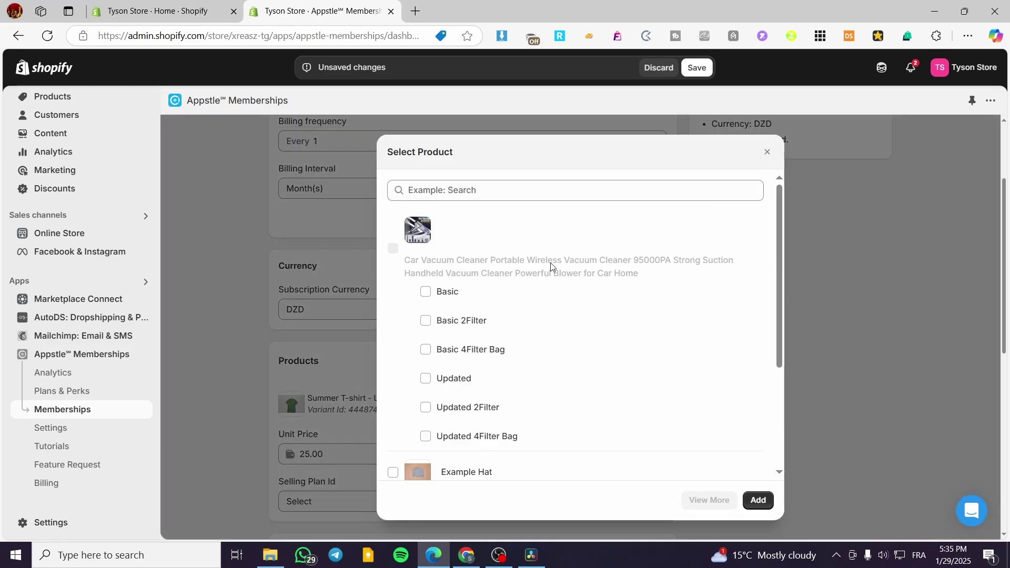
click(425, 291)
click(757, 500)
scroll(485, 363, down, 4)
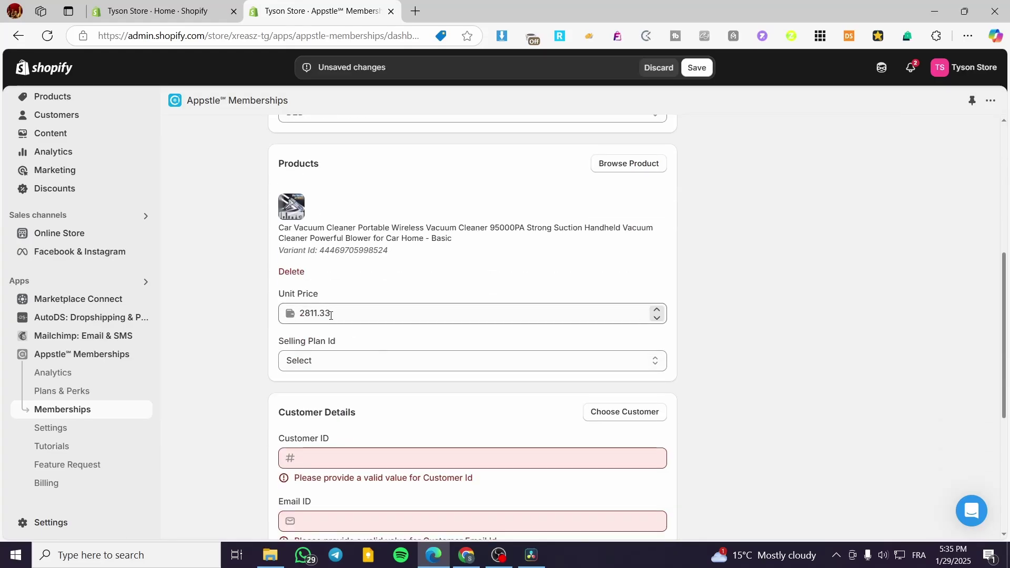
Step: Examine the membership form's customer details, customer picker, payment terms and billing summary without choosing a customer
scroll(337, 312, down, 4)
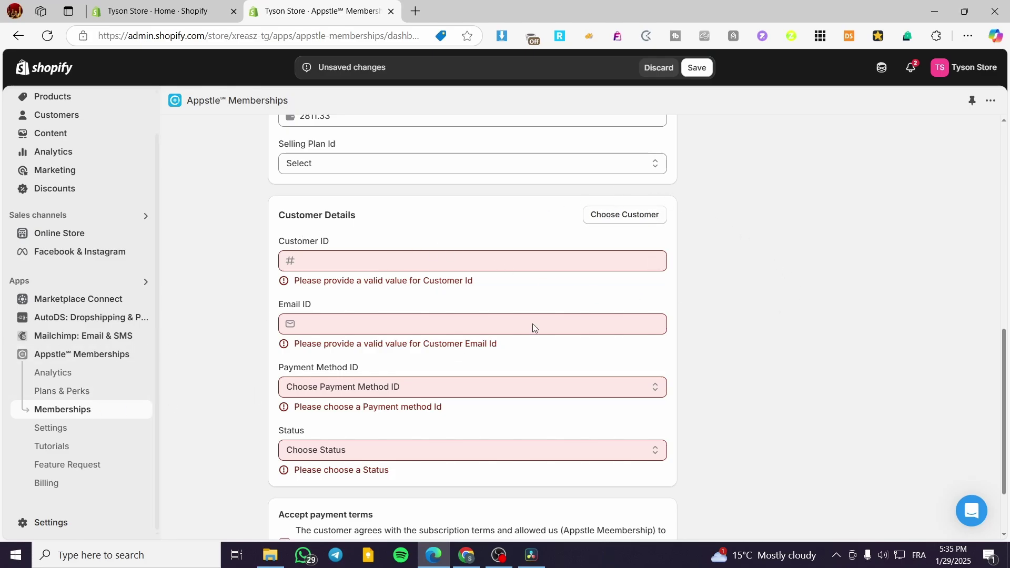
click(642, 218)
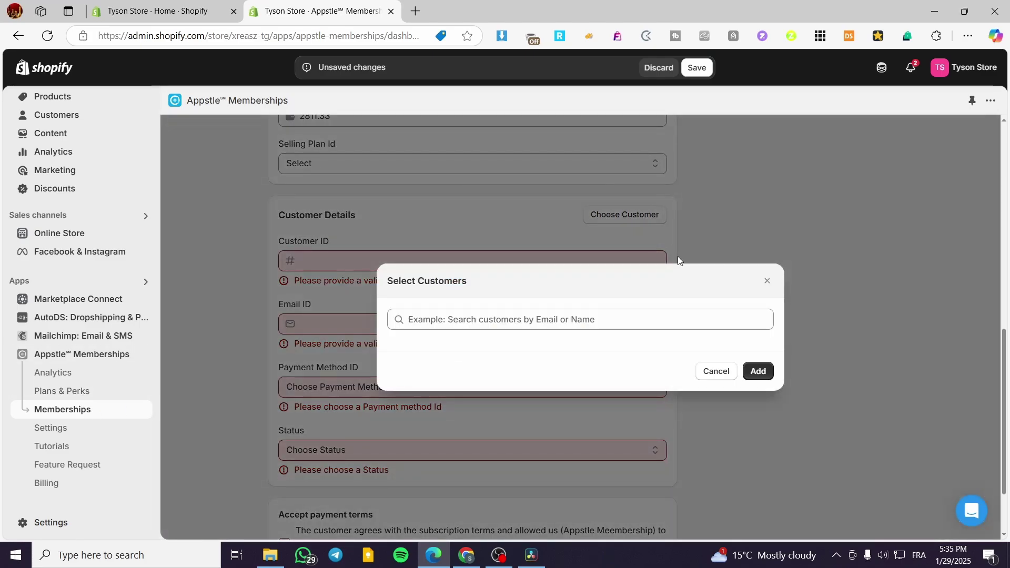
click(765, 280)
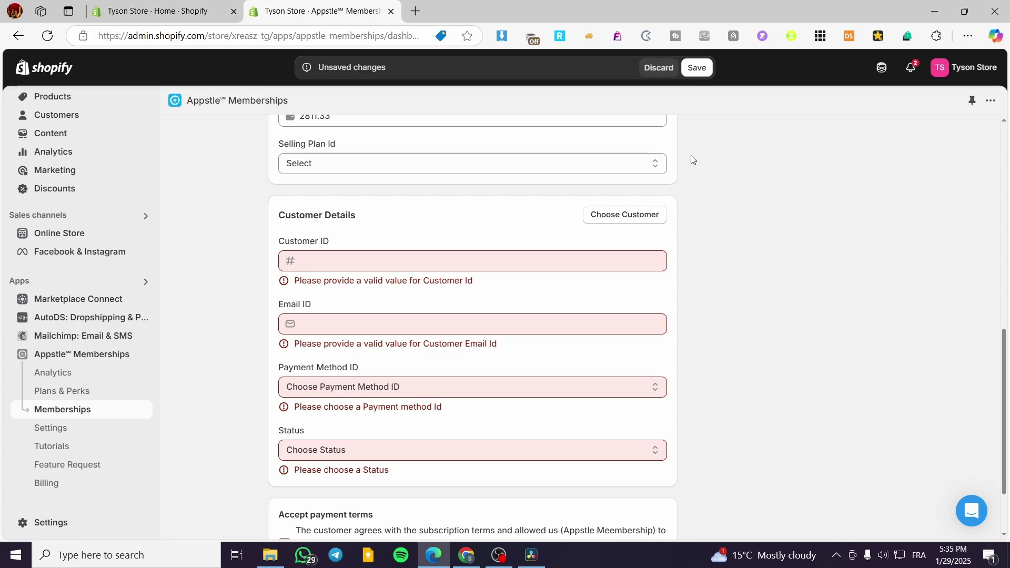
scroll(758, 367, up, 10)
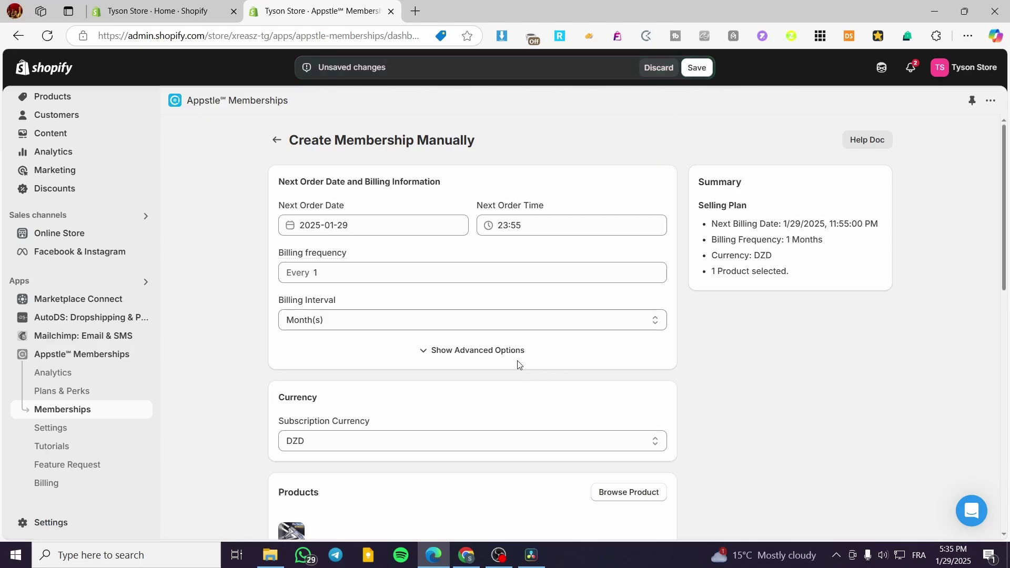
scroll(448, 396, down, 10)
scroll(448, 395, down, 2)
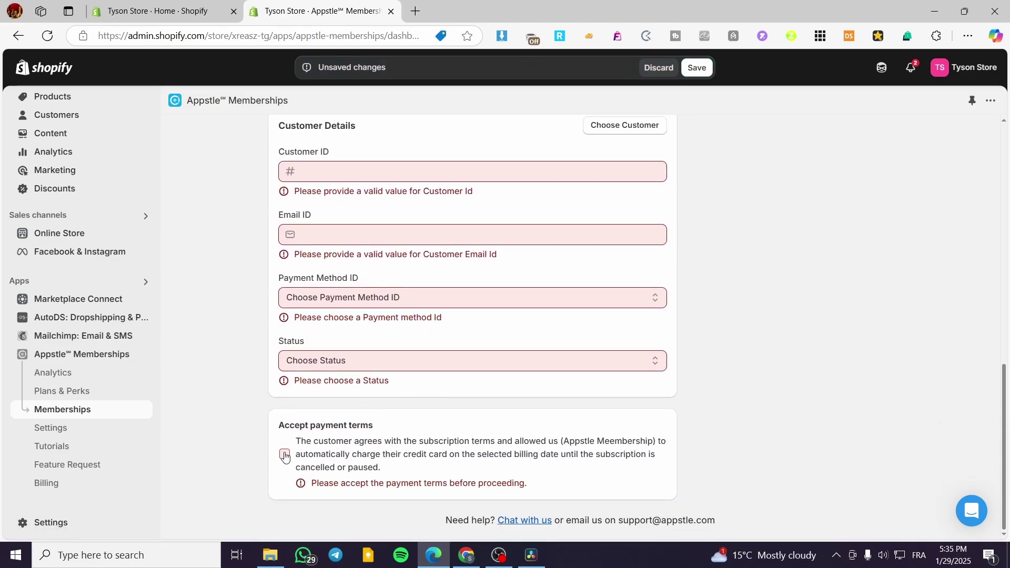
scroll(285, 456, up, 9)
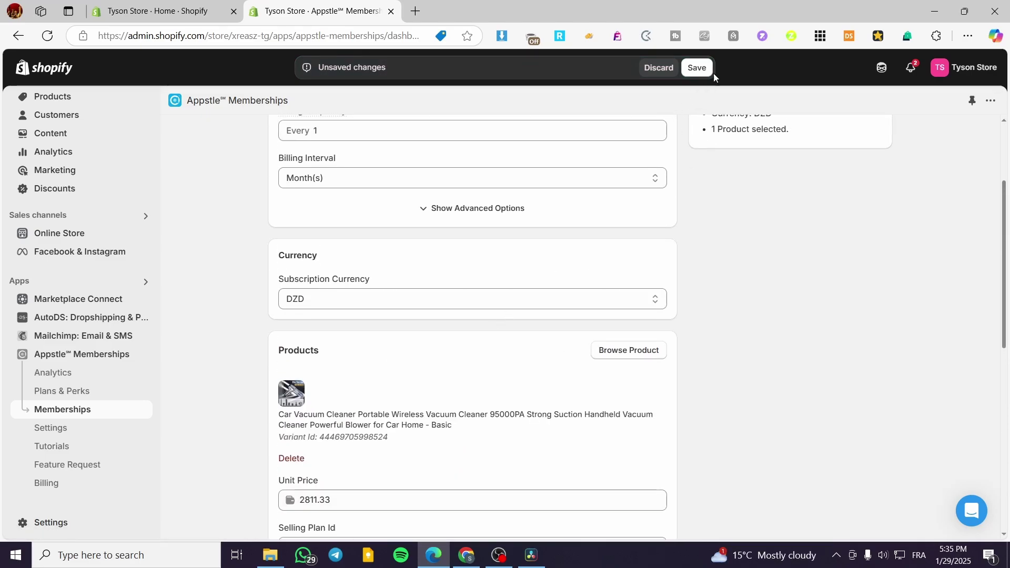
scroll(759, 327, up, 3)
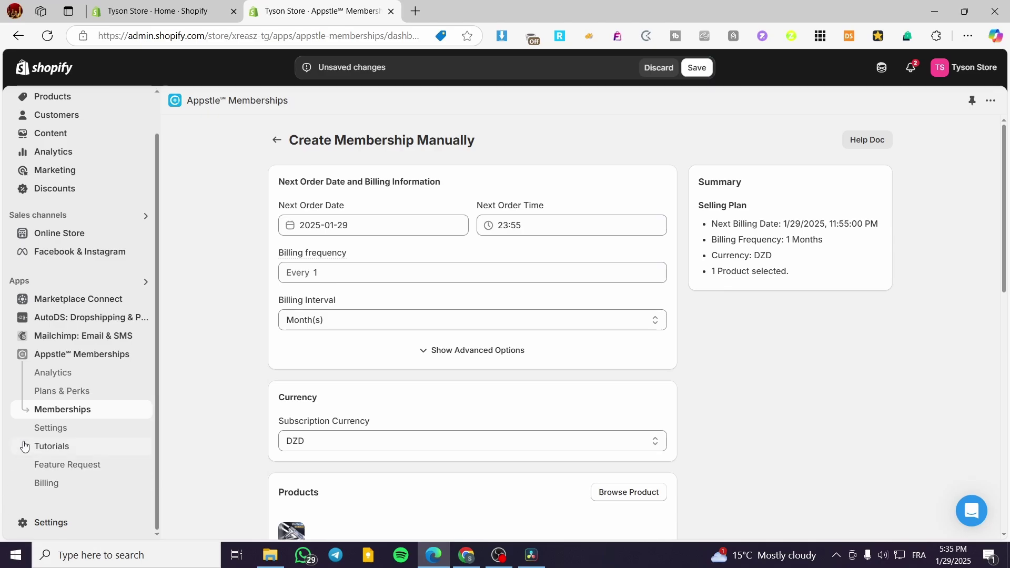
Step: Discard the unsaved manual membership and open the Plans & Perks page of Appstle Memberships
click(658, 68)
click(74, 392)
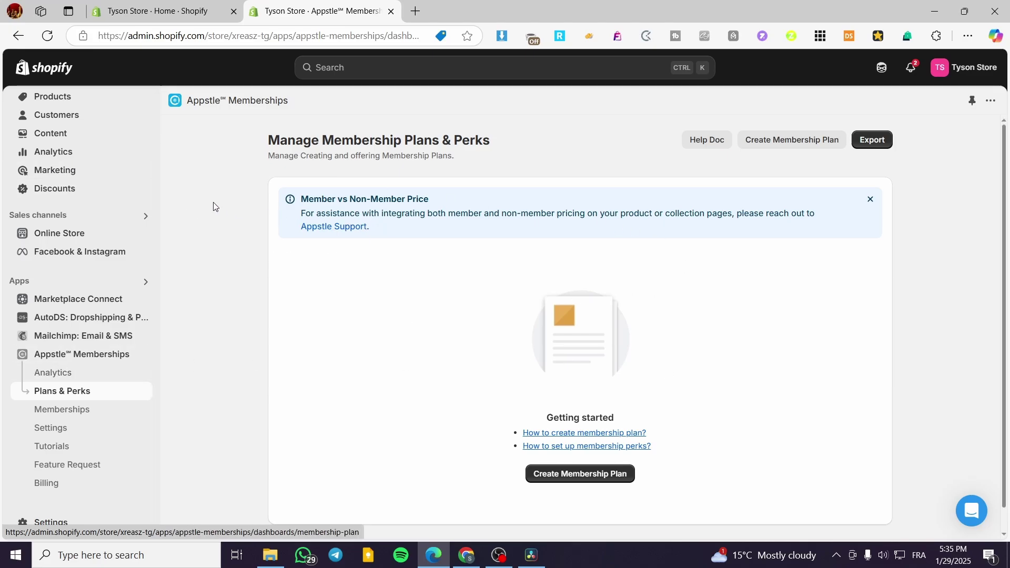
Step: Open the checkout editor from the setup guide's Enable Membership Portal section and check where the first Appstle block can be added
scroll(72, 126, up, 2)
click(72, 138)
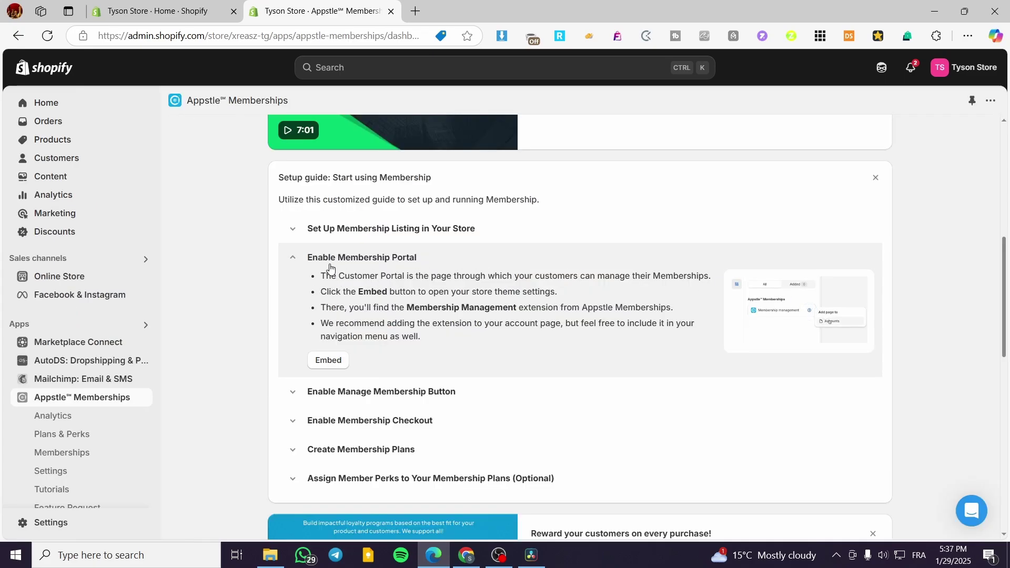
click(329, 361)
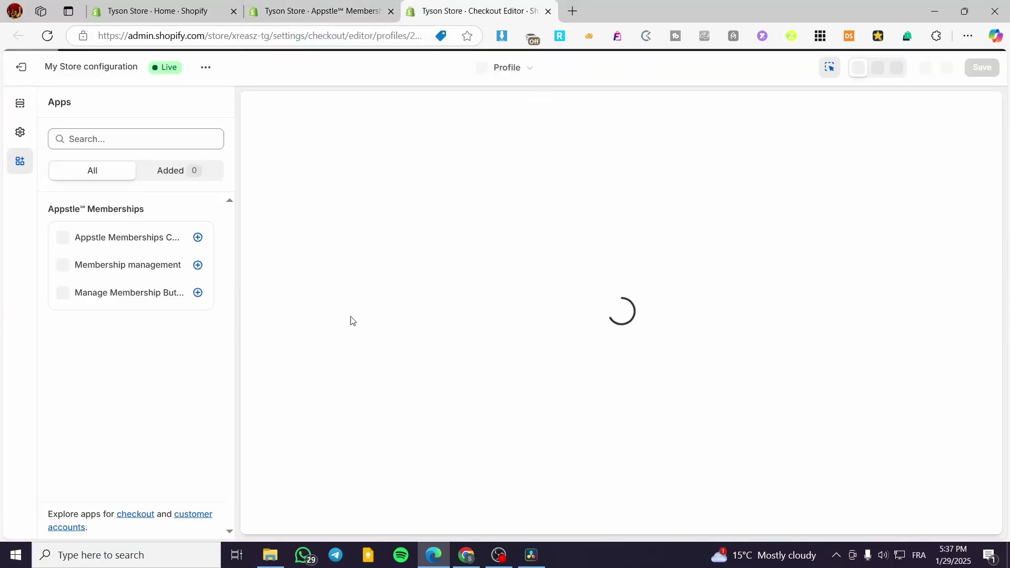
click(198, 238)
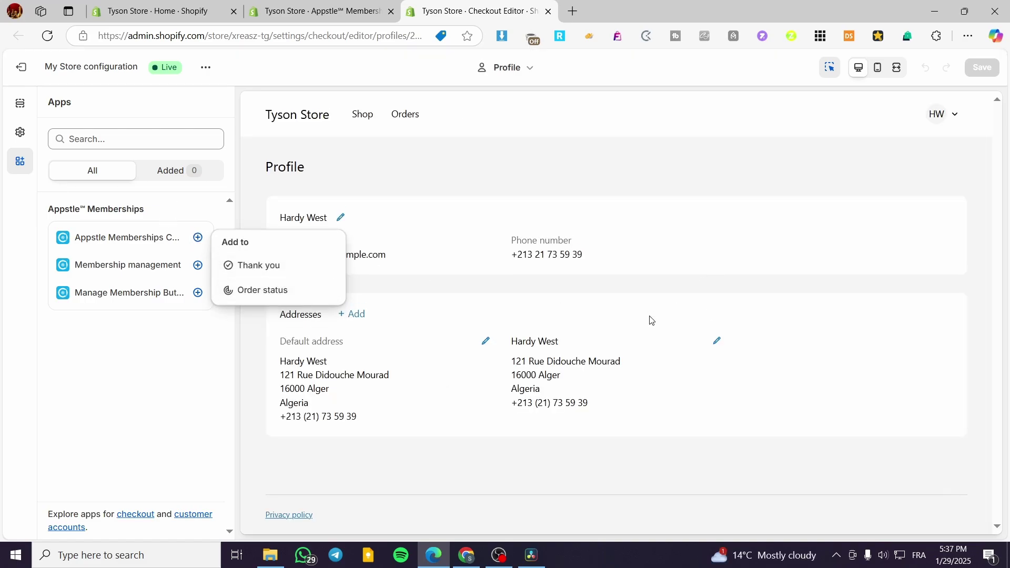
click(705, 427)
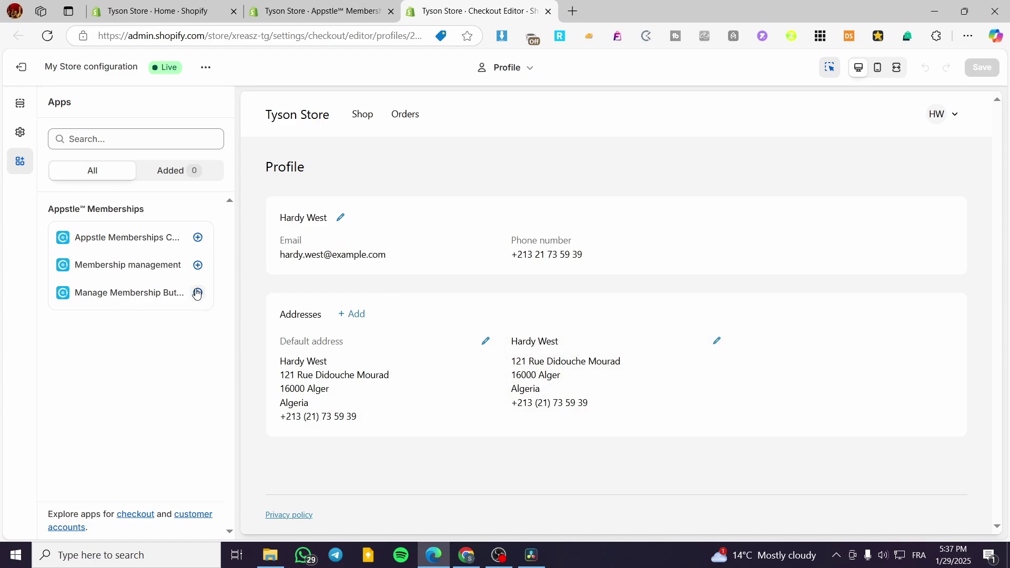
Step: Preview the Orders and Shop pages, return to the checkout editor and add the first Appstle Memberships block to the Order status page
click(408, 116)
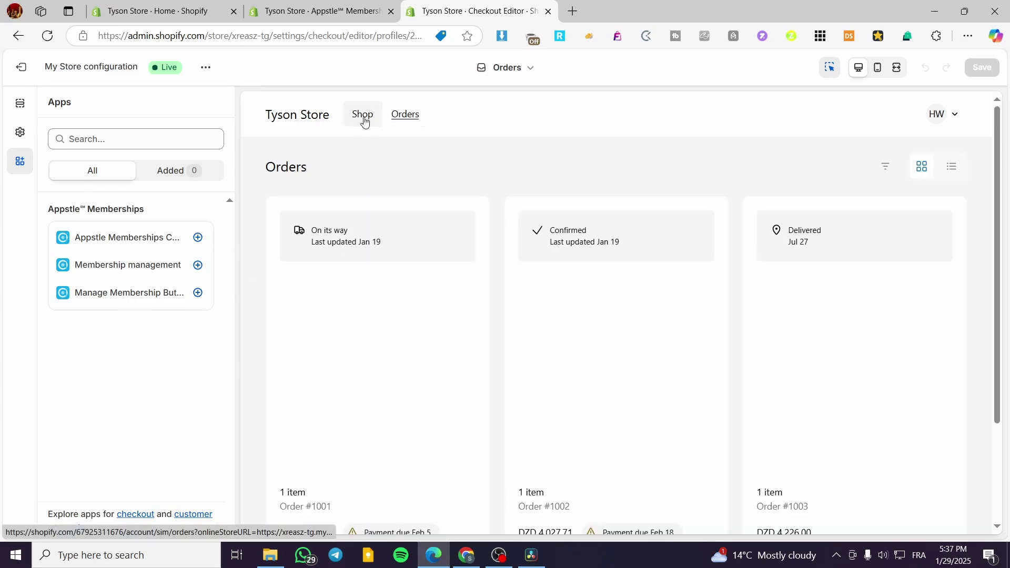
click(362, 120)
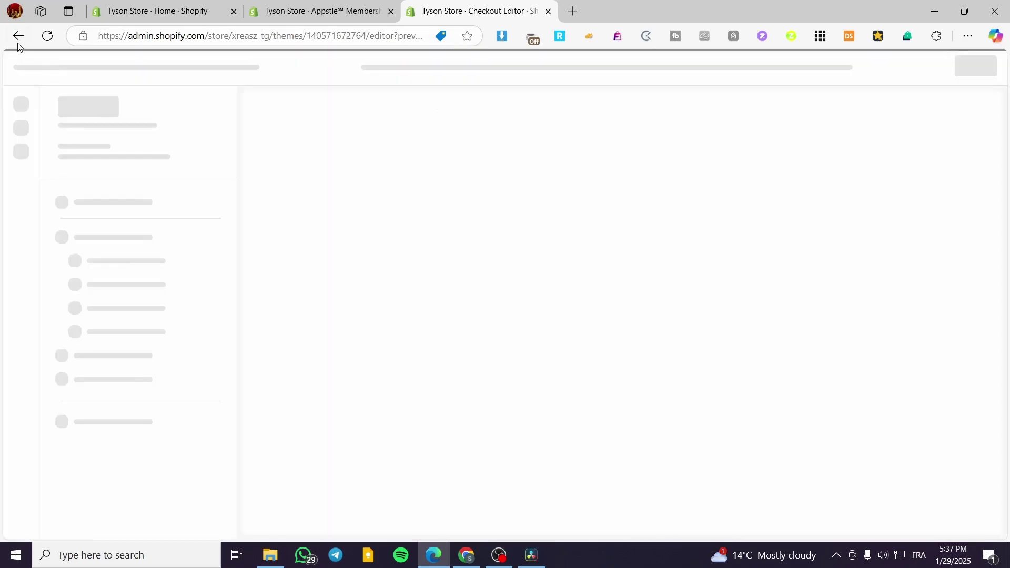
click(18, 36)
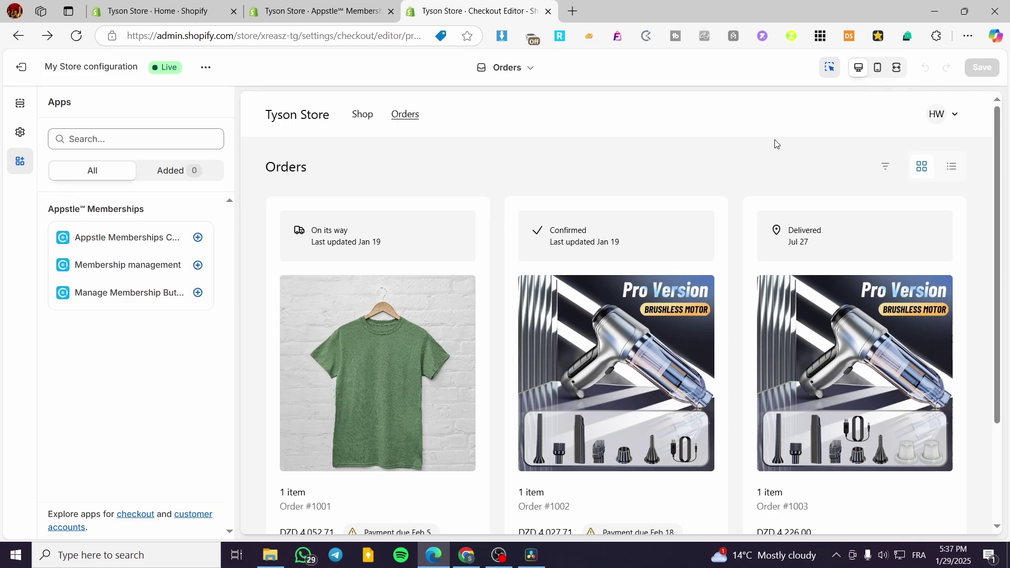
click(197, 237)
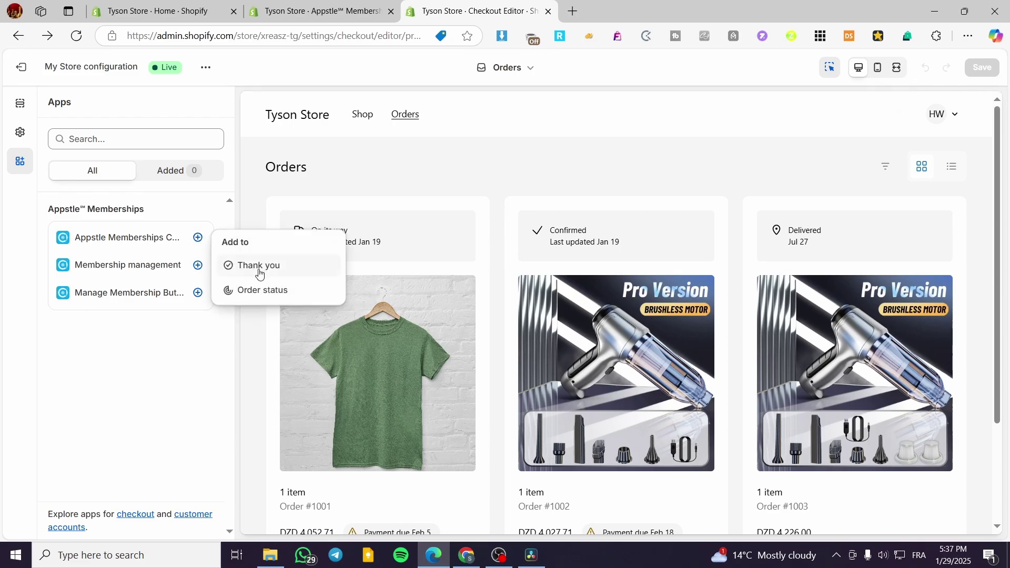
click(263, 298)
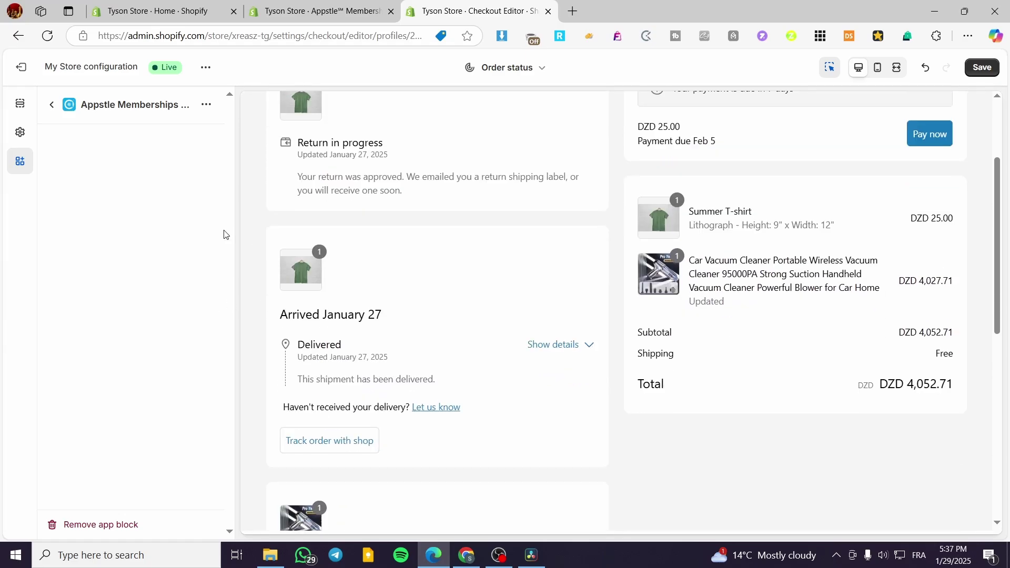
Step: Look over the Order status preview, the customer account menu and its Settings page
scroll(531, 447, up, 10)
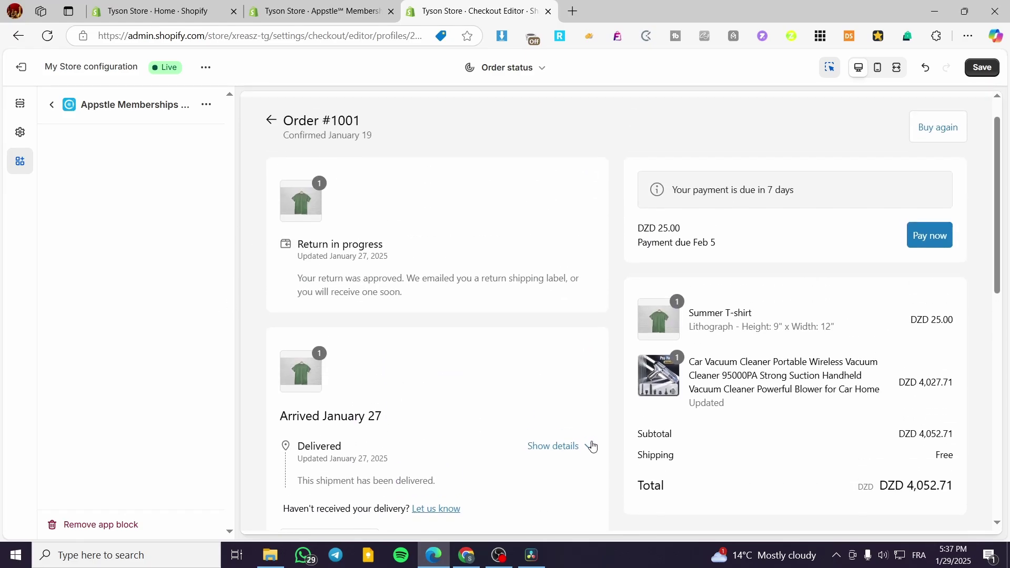
scroll(591, 445, up, 1)
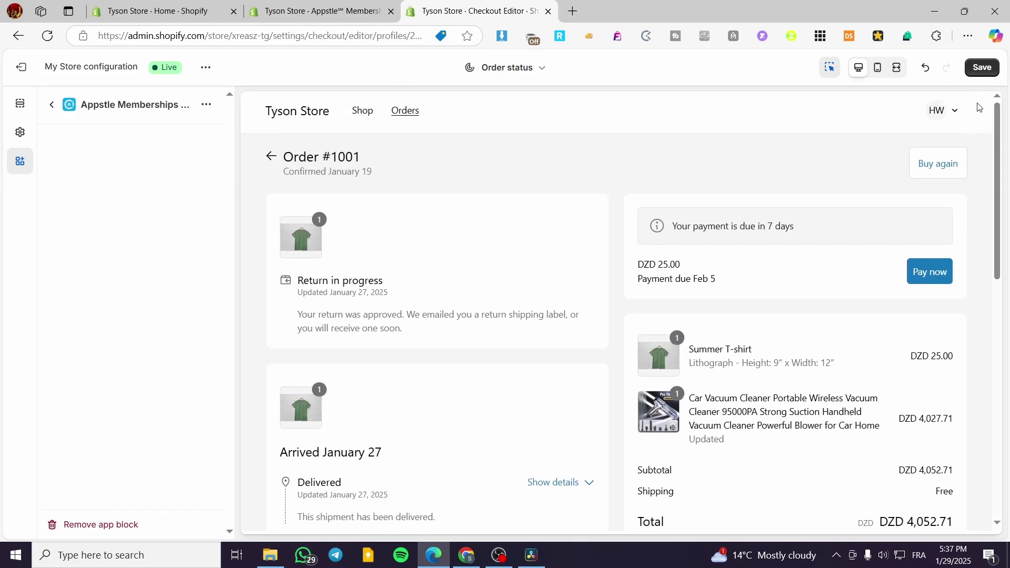
click(957, 114)
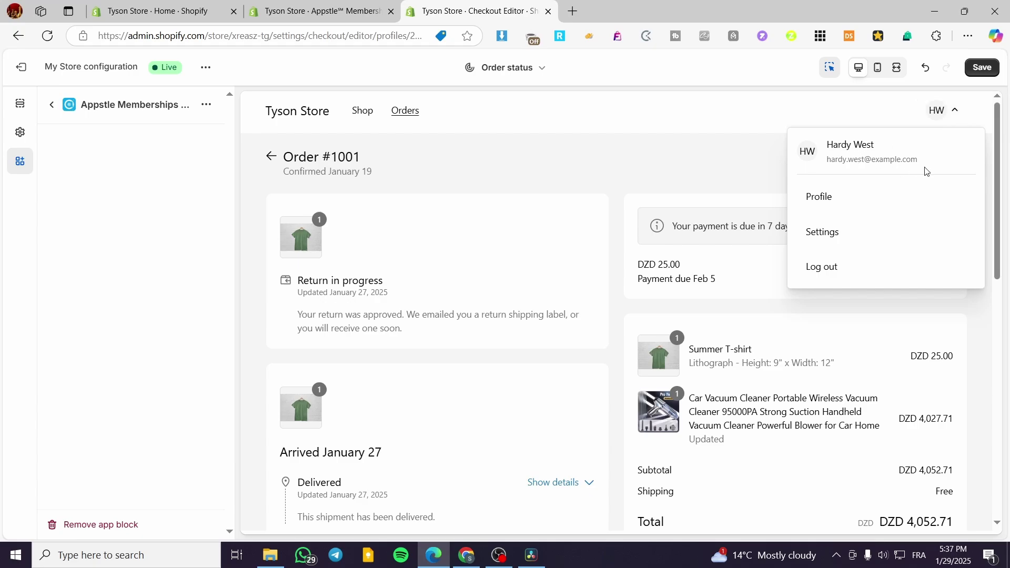
drag(923, 163, 817, 165)
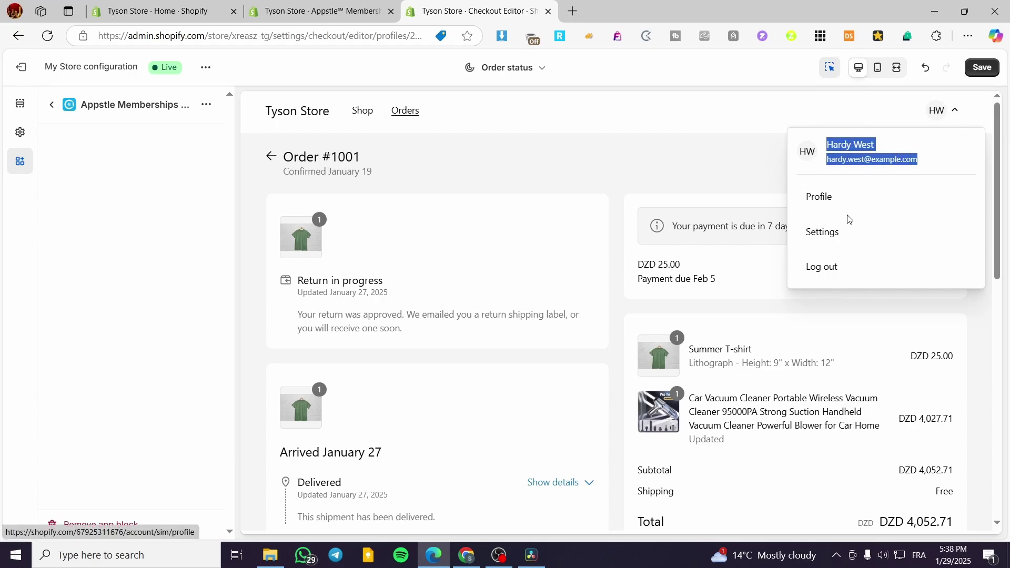
click(849, 237)
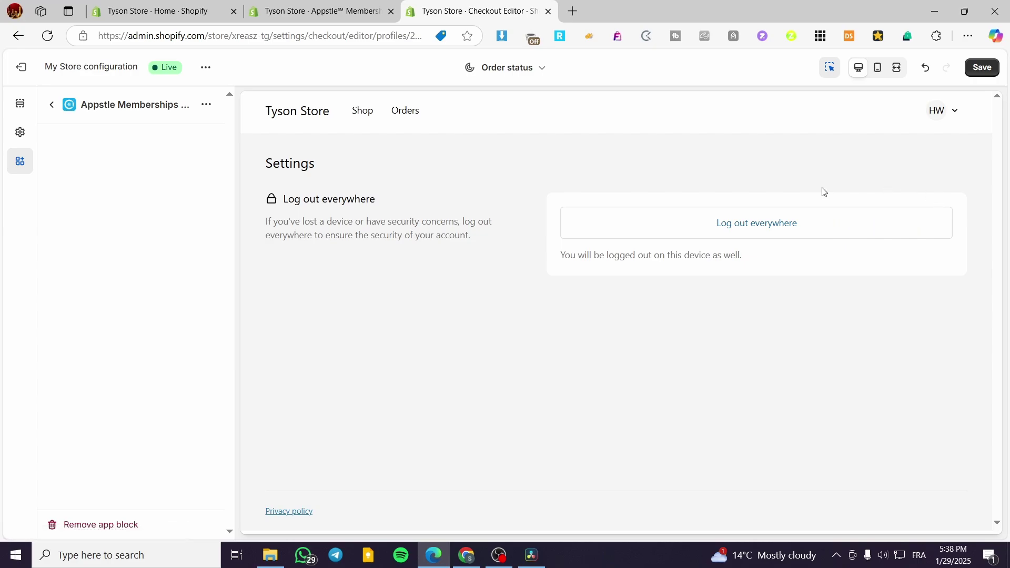
click(958, 120)
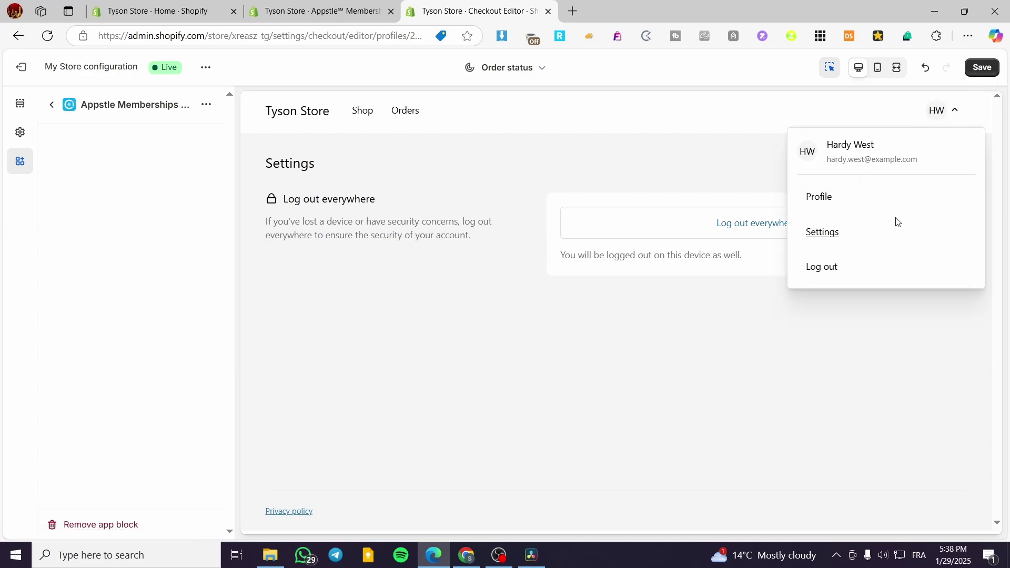
click(455, 149)
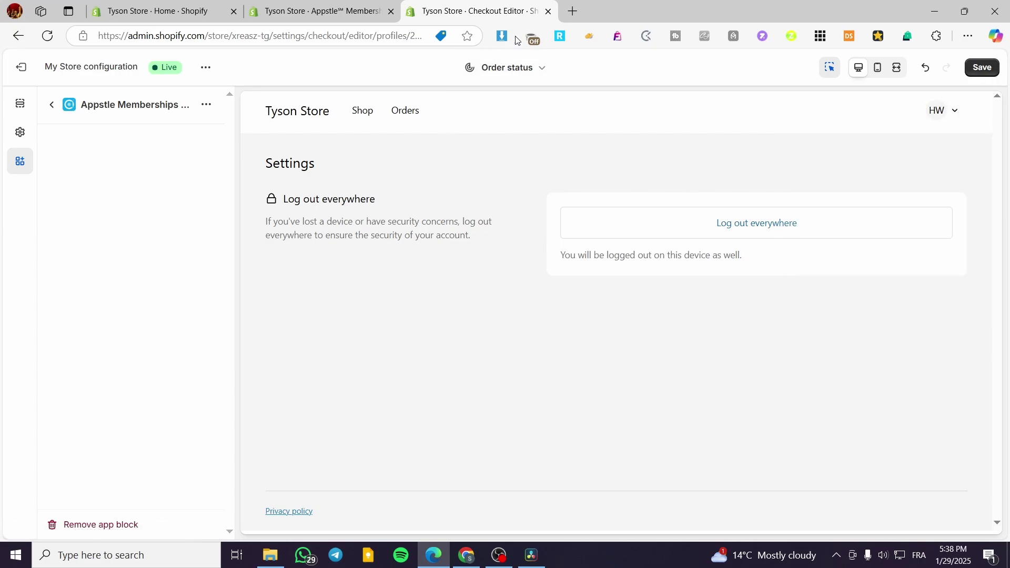
Step: Leave the checkout editor without saving and expand the setup guide's Enable Manage Membership Button section
click(548, 11)
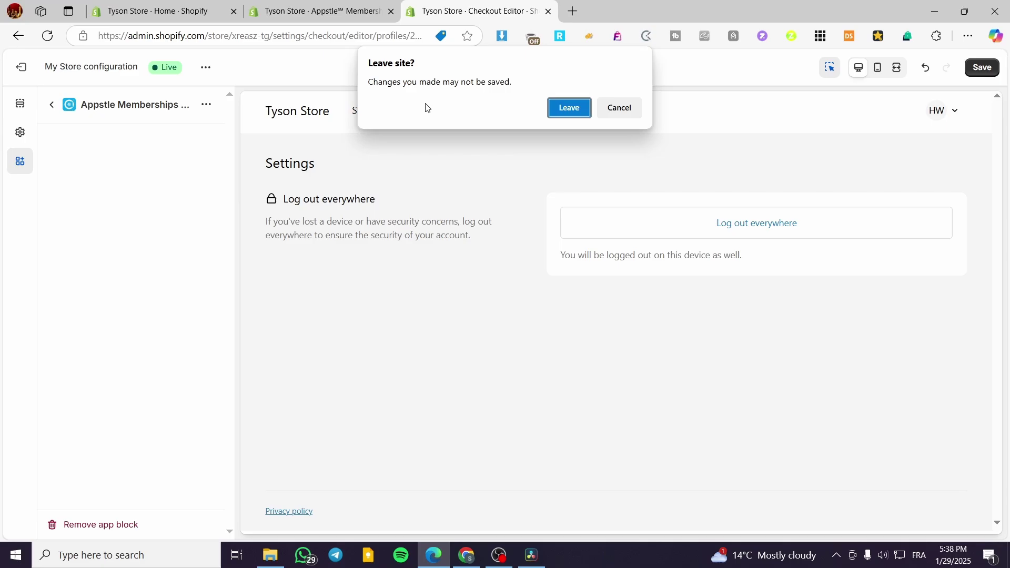
click(568, 107)
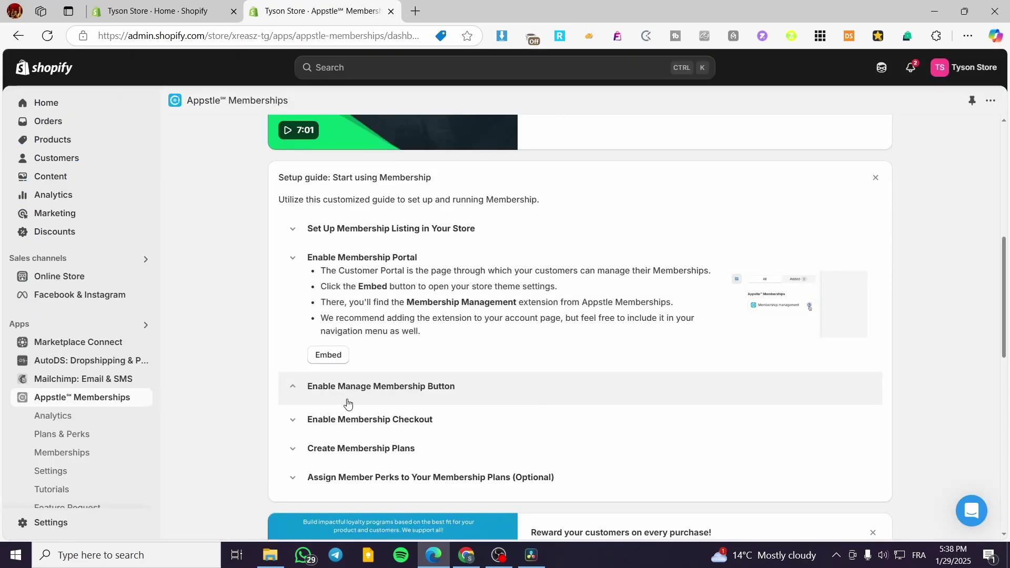
click(410, 393)
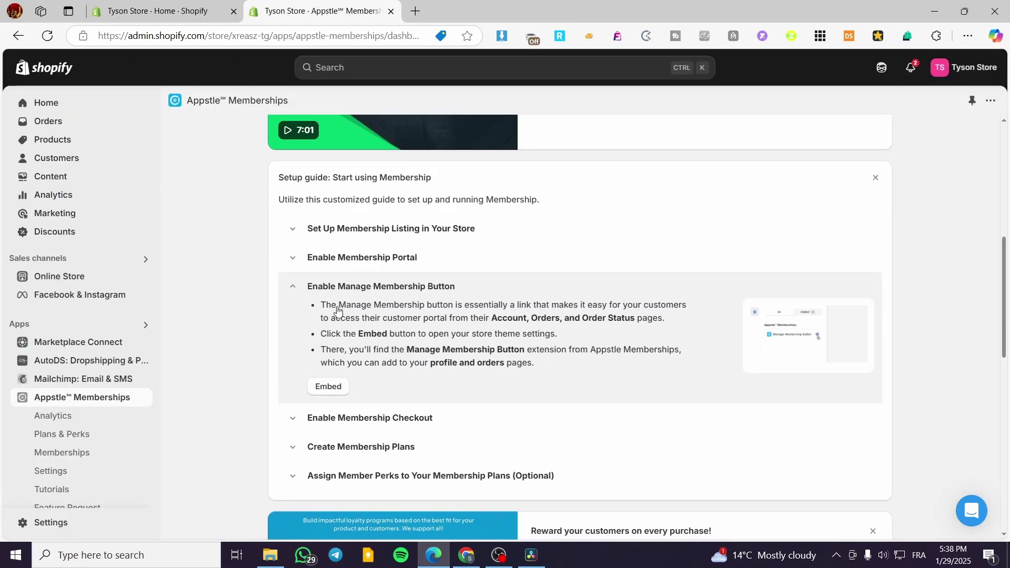
Step: Open the checkout editor from the setup guide's Enable Manage Membership Button section and add the Membership management block
click(328, 386)
click(336, 4)
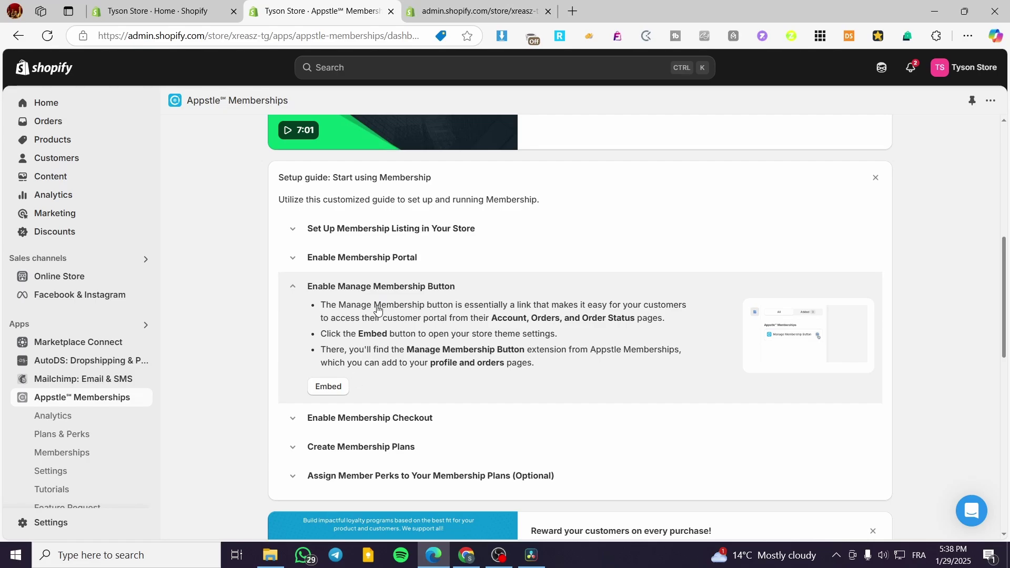
click(455, 10)
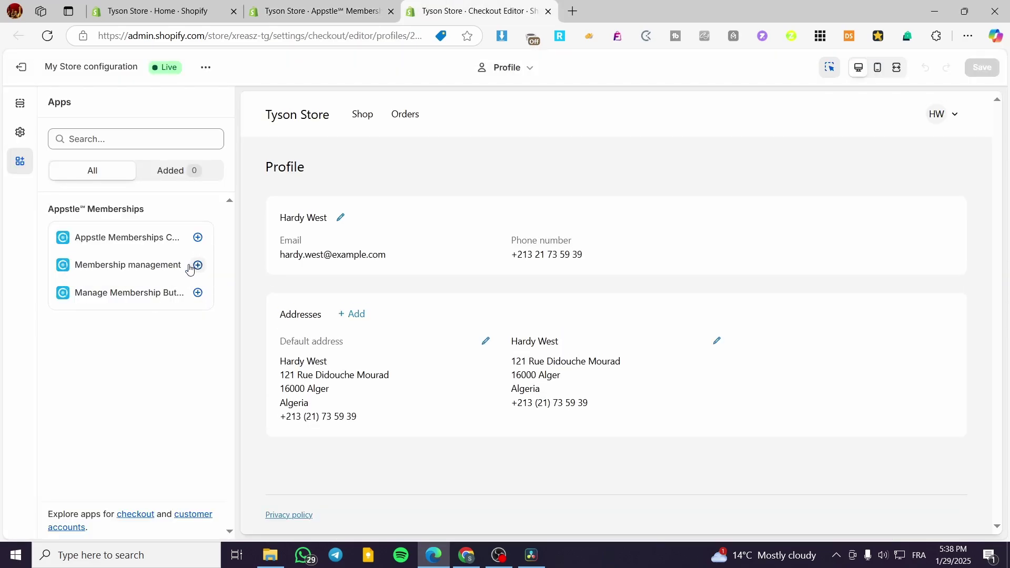
click(194, 268)
click(247, 291)
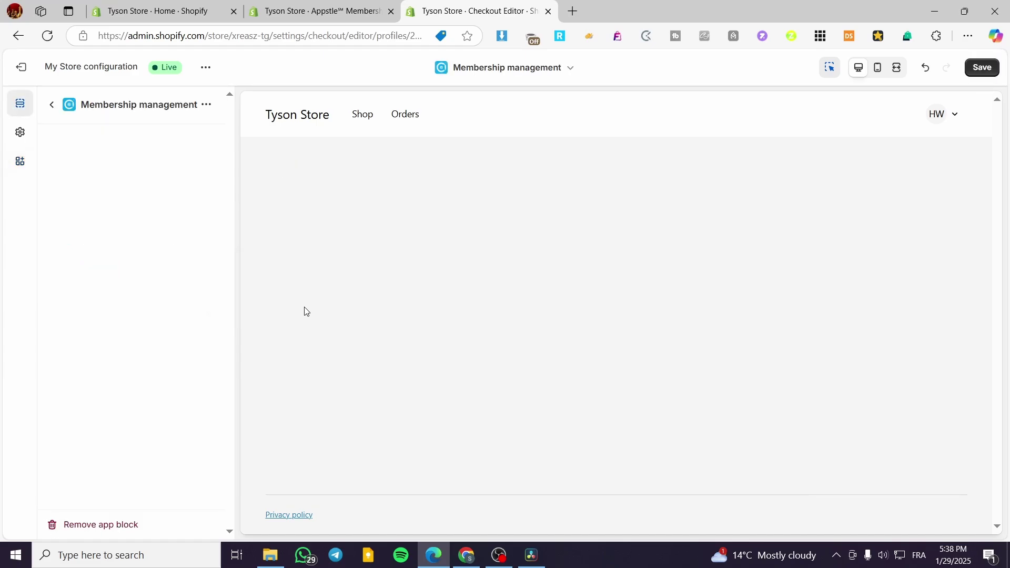
Step: Save the Membership management page, add it to the Customer account main menu, and close the checkout editor
click(85, 175)
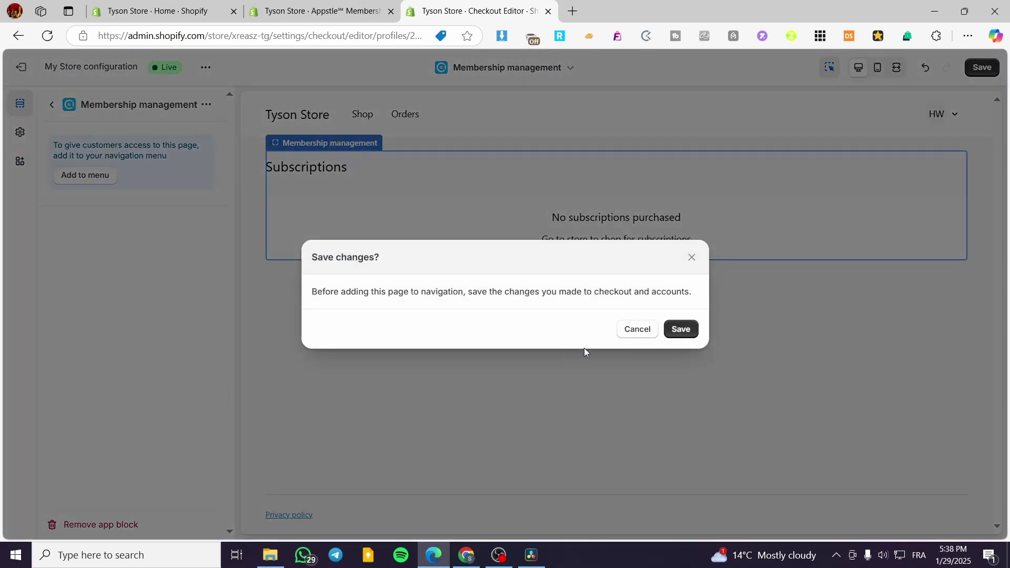
click(680, 329)
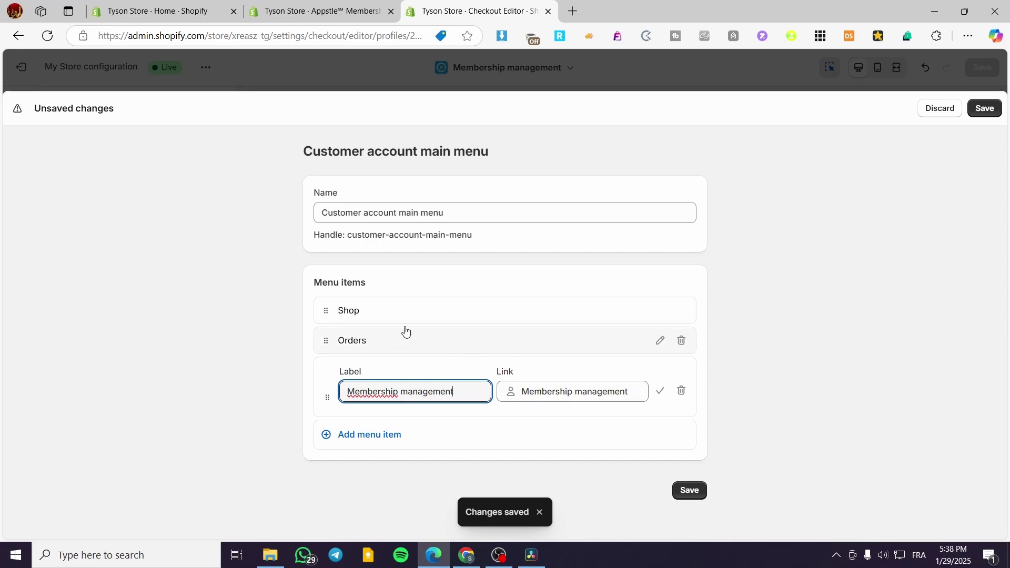
click(688, 493)
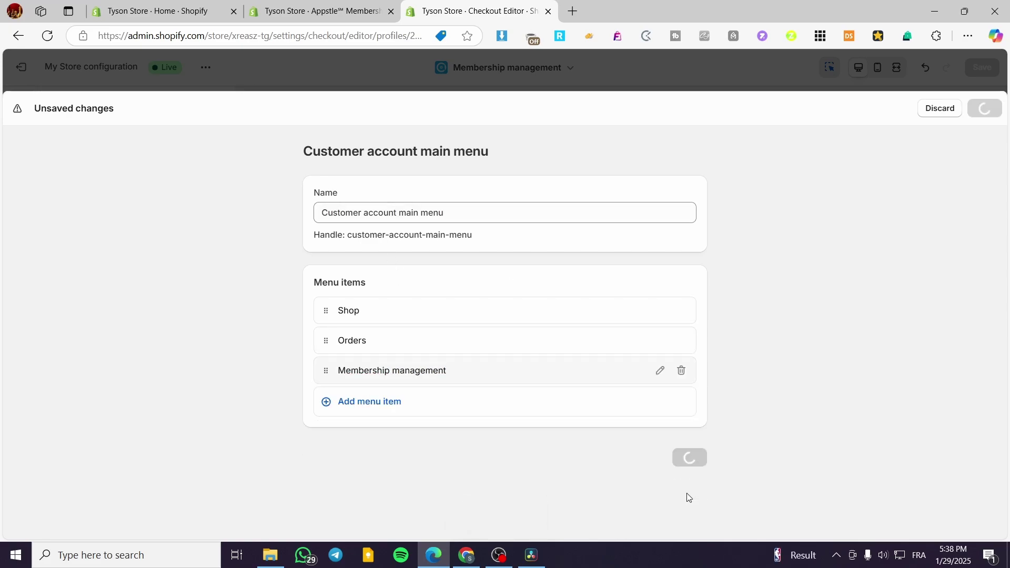
click(983, 108)
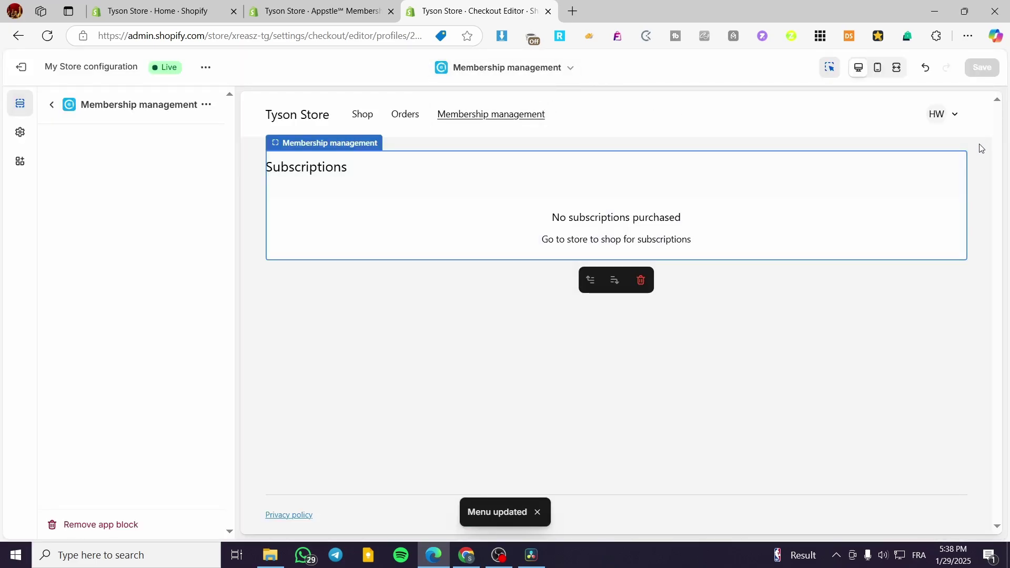
click(531, 67)
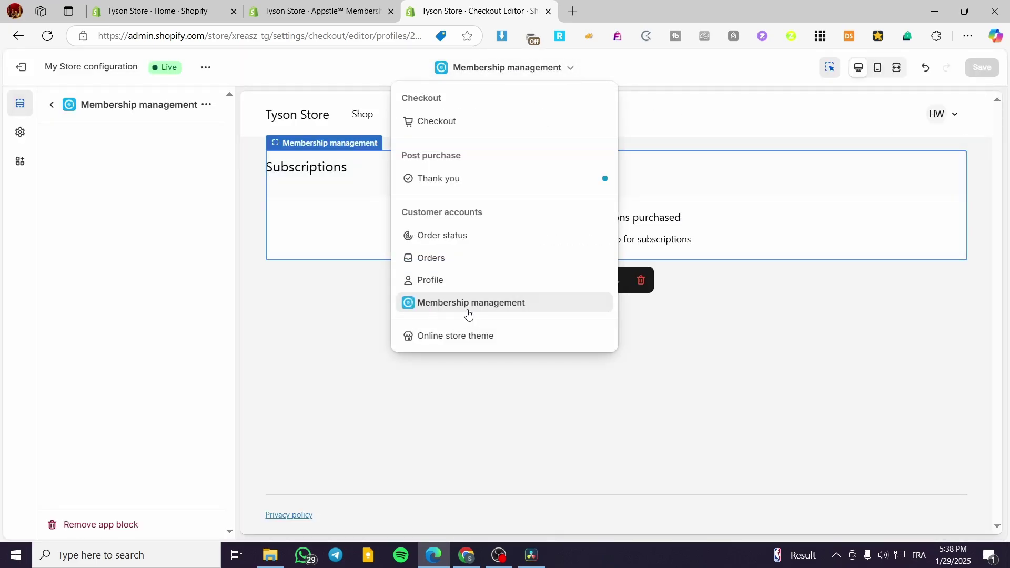
click(548, 11)
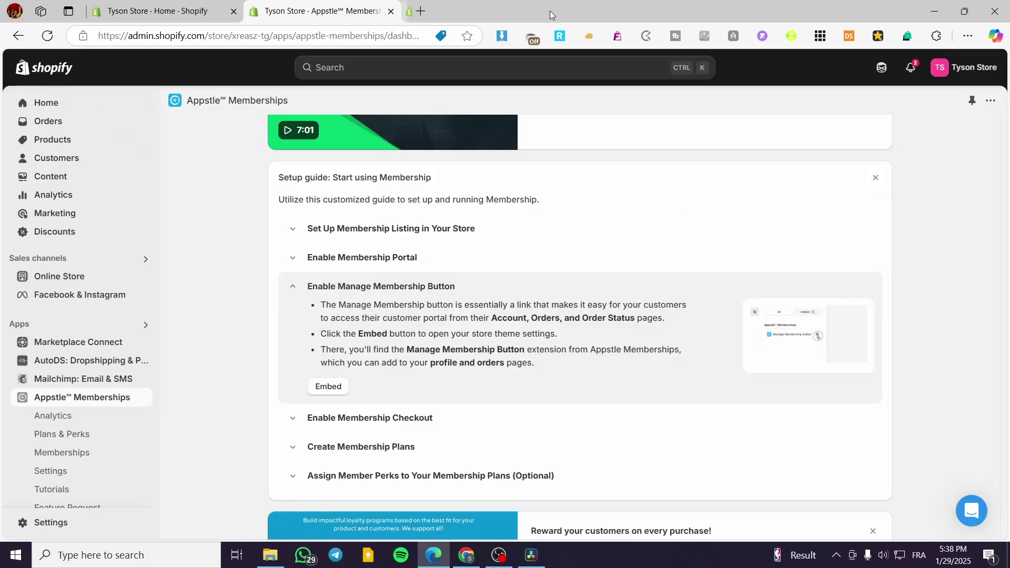
Step: Open the checkout editor from the setup guide's Enable Membership Checkout section and add the Manage Membership Button block to the Profile page
click(376, 417)
scroll(406, 419, down, 1)
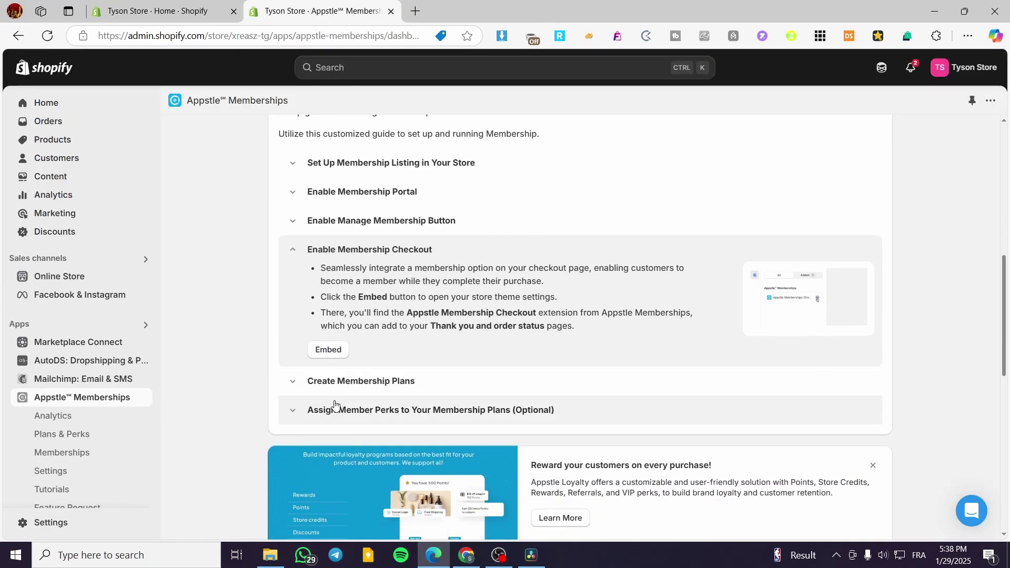
click(336, 351)
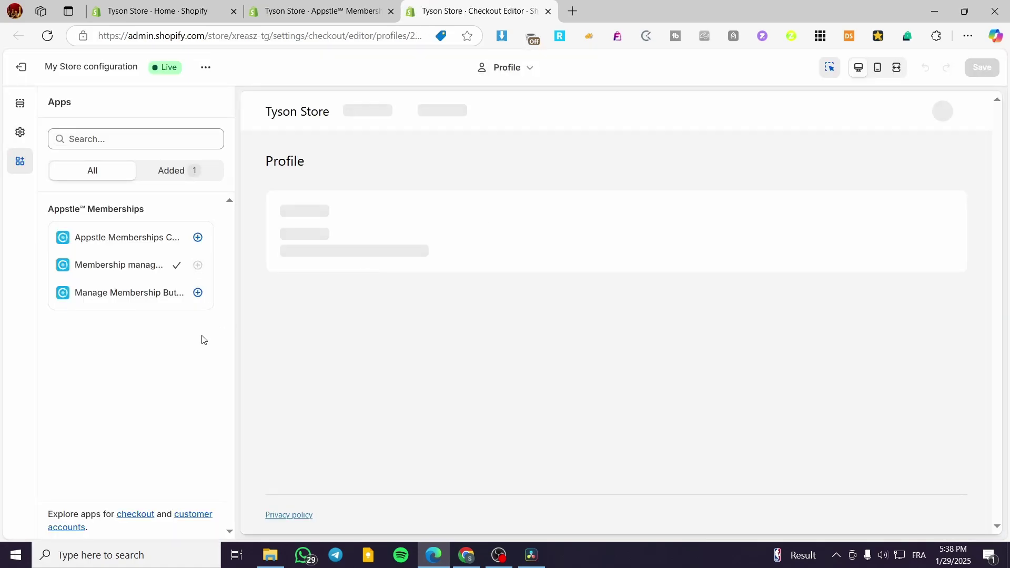
click(198, 292)
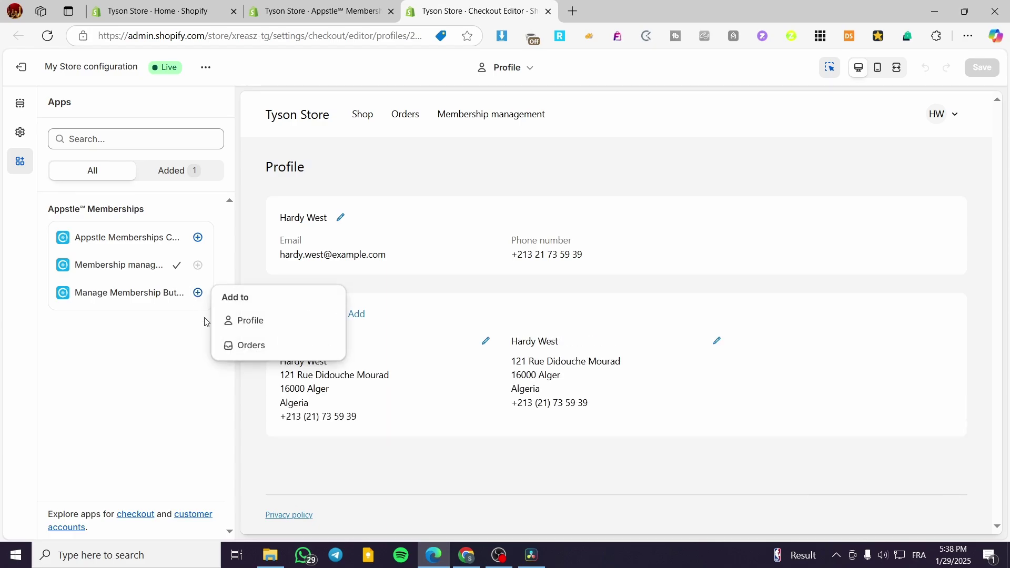
click(273, 324)
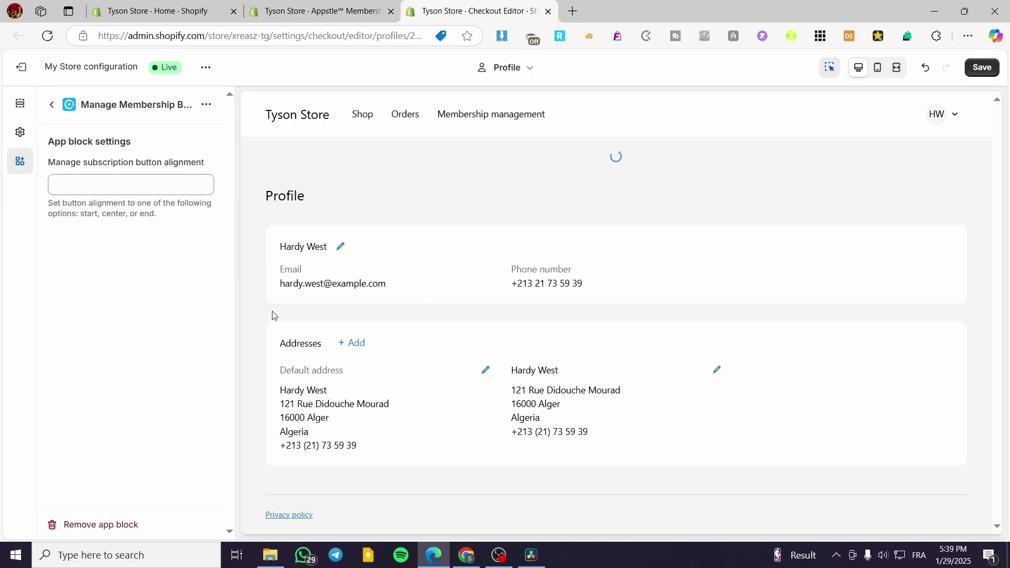
Step: Set the Manage Membership button's alignment to center, save the change and close the checkout editor
click(142, 186)
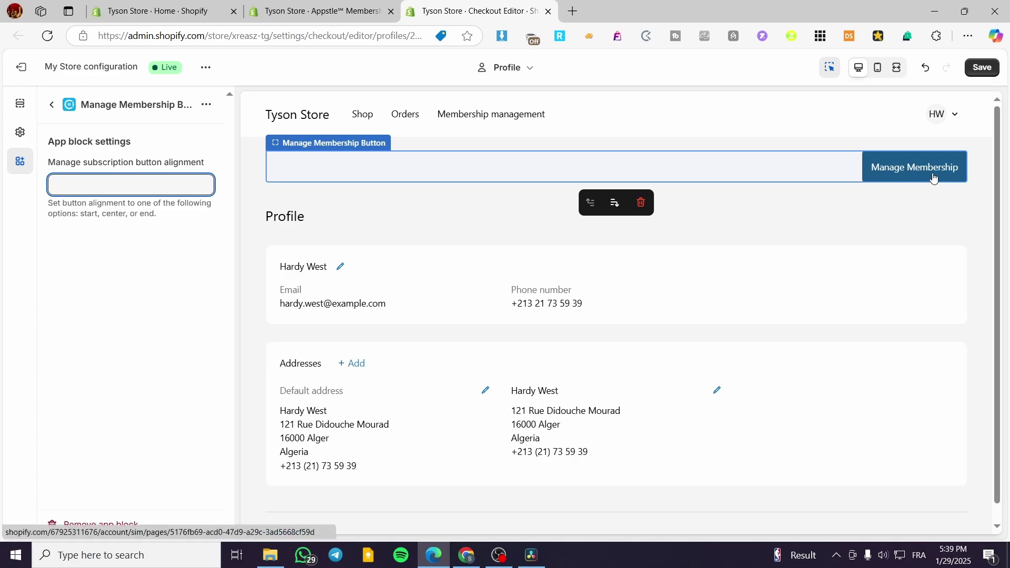
text(ce)
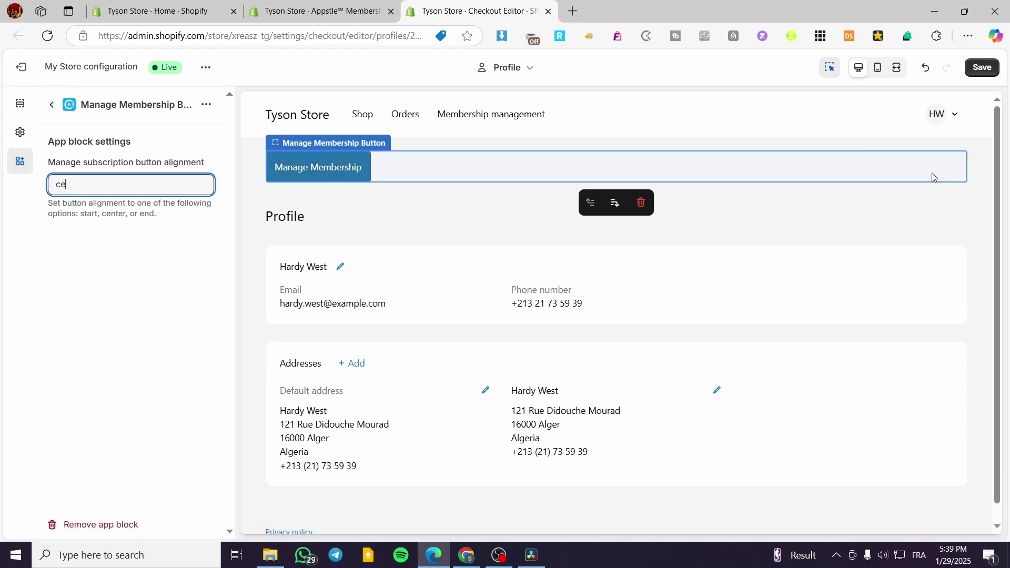
text(nter)
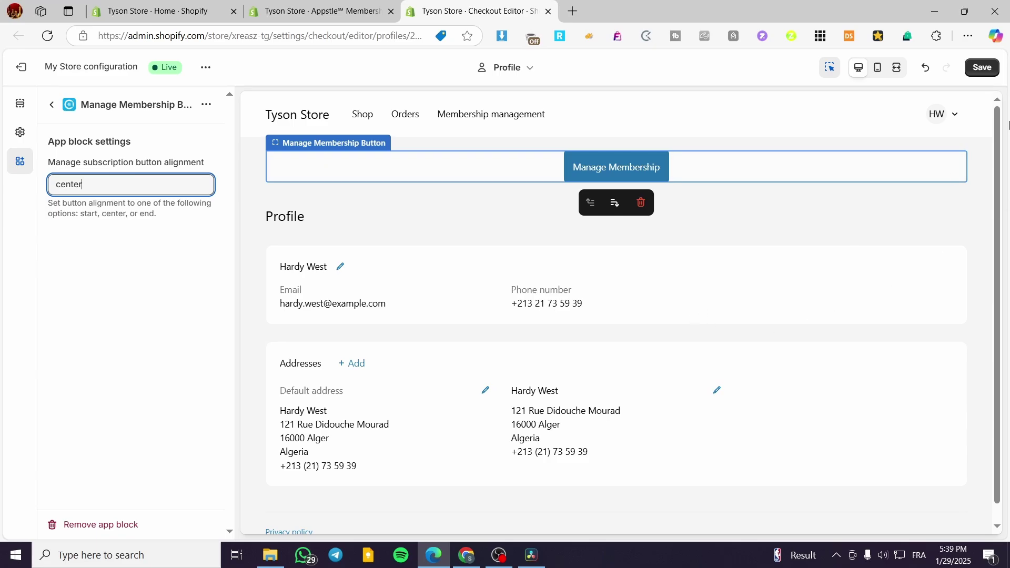
click(981, 67)
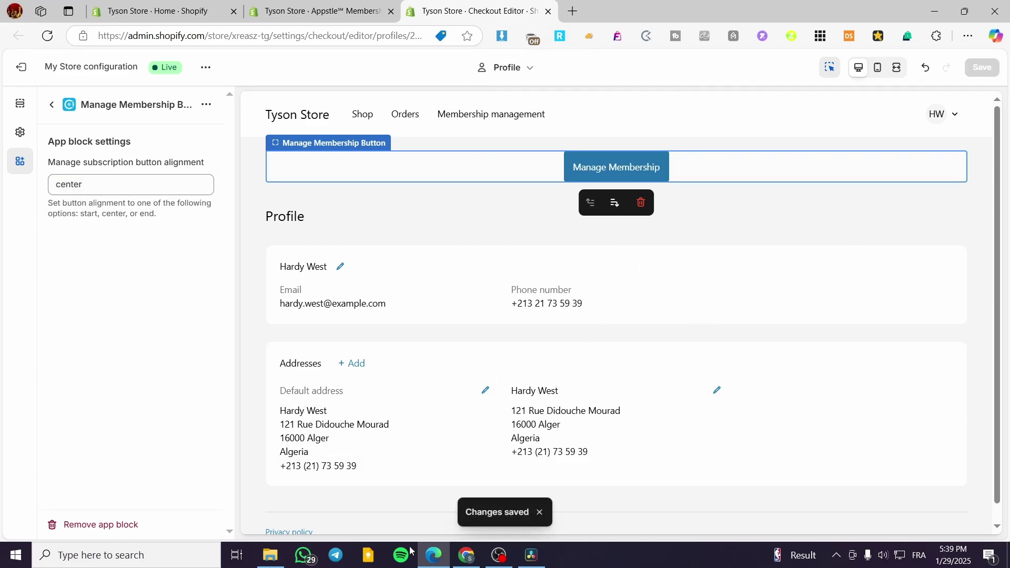
click(315, 11)
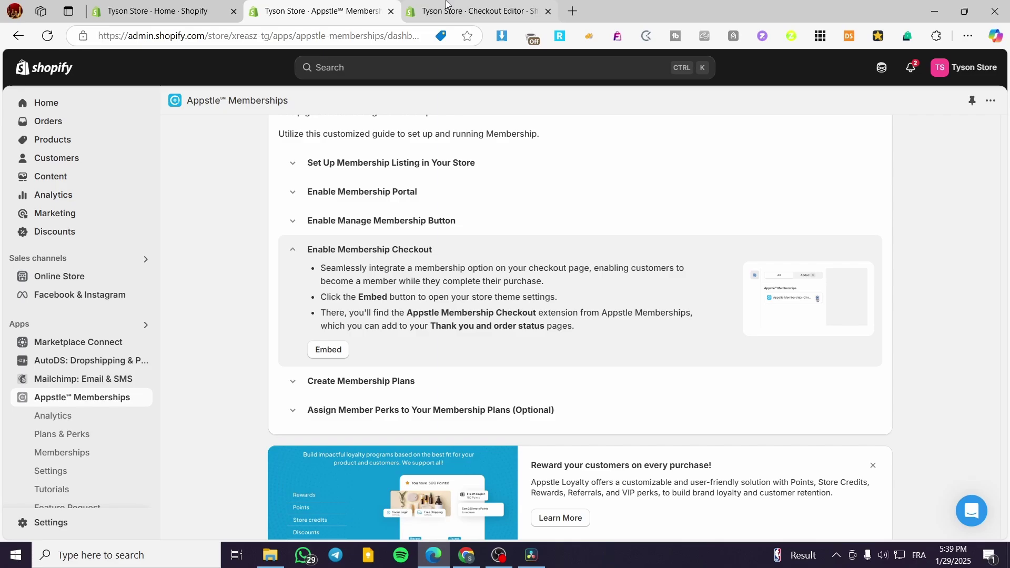
click(544, 4)
click(547, 11)
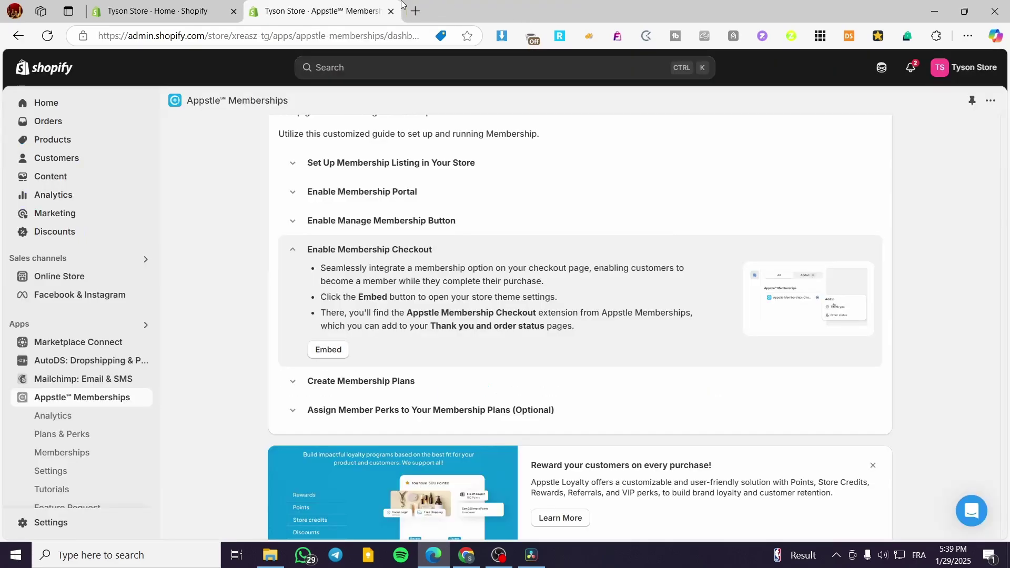
Step: Read the setup guide's Create Membership Plans section and open a new membership plan form from Plans & Perks
click(384, 386)
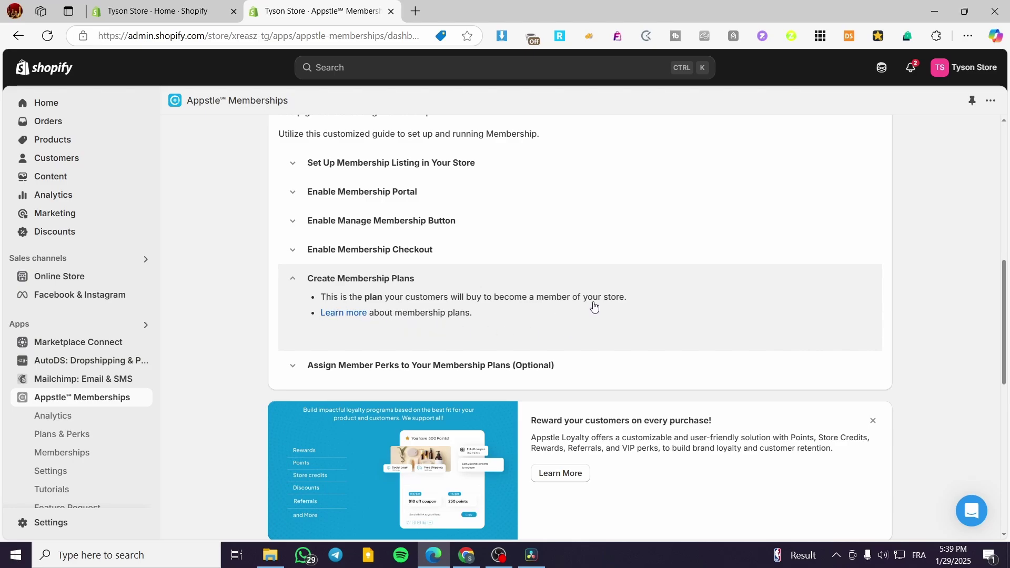
scroll(593, 307, down, 1)
scroll(118, 417, down, 1)
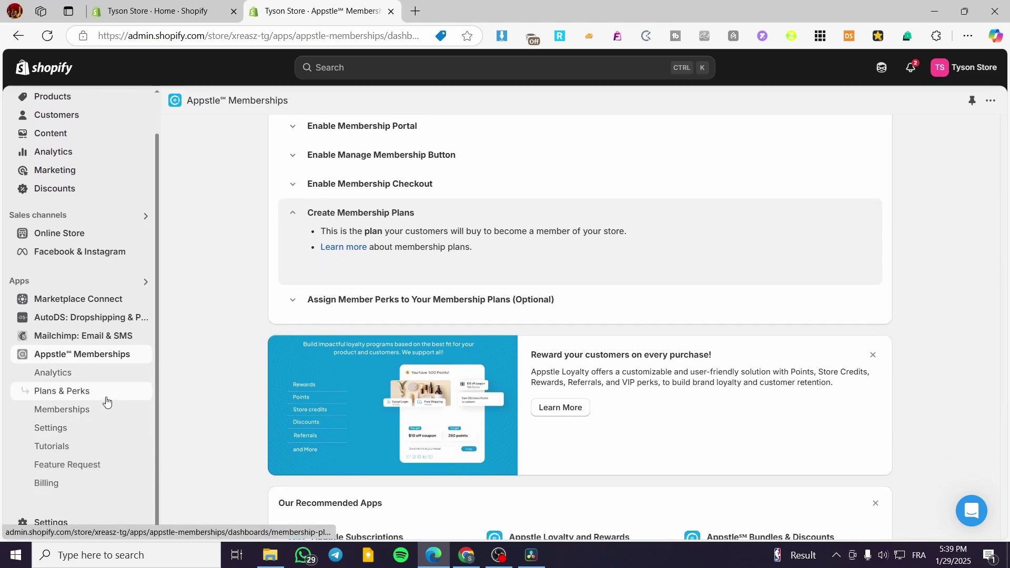
click(105, 399)
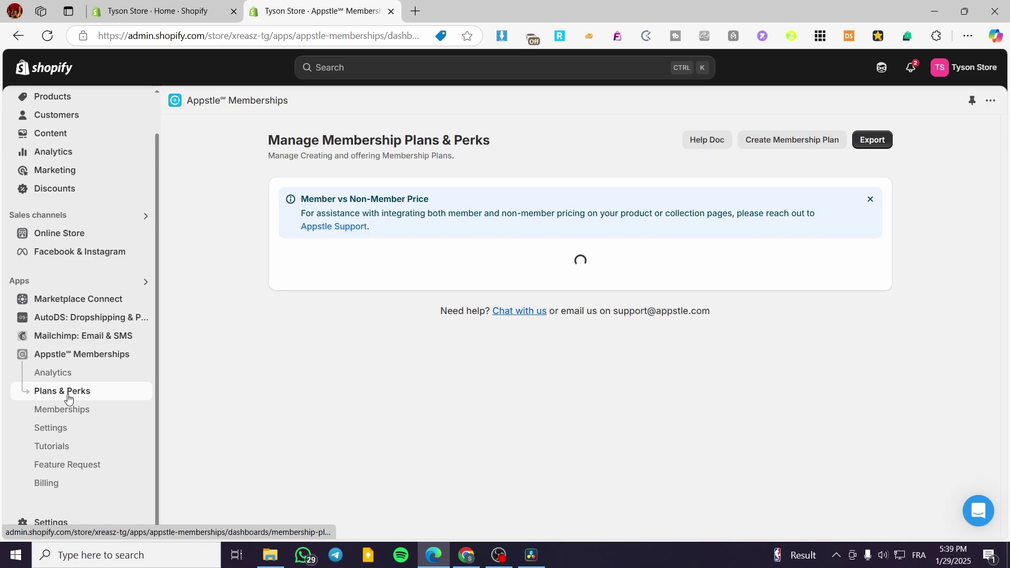
click(791, 141)
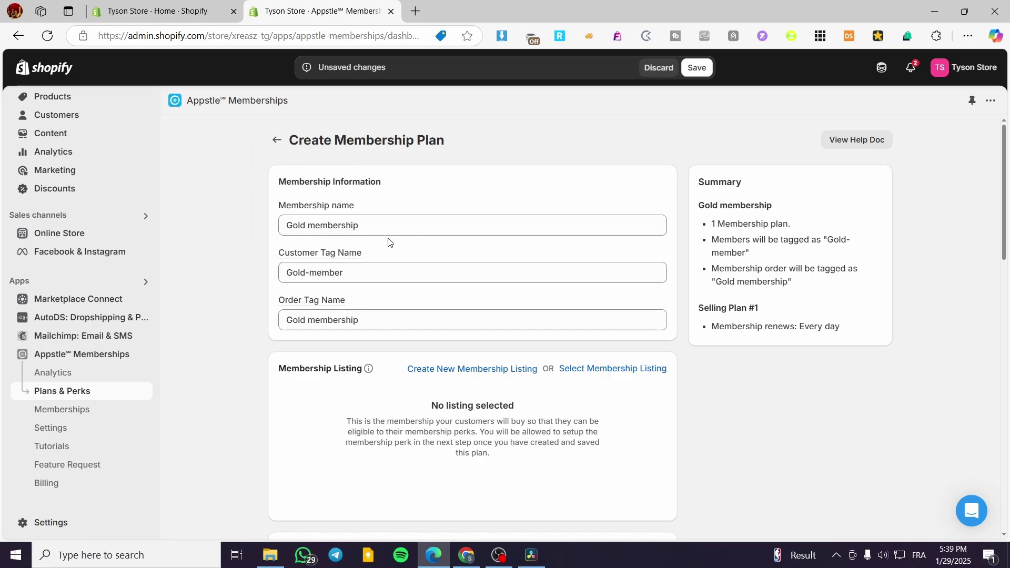
Step: Look over the Create Membership Plan form, including the listing, renewal cycle, trial, discount, tag and additional question options
scroll(396, 233, down, 4)
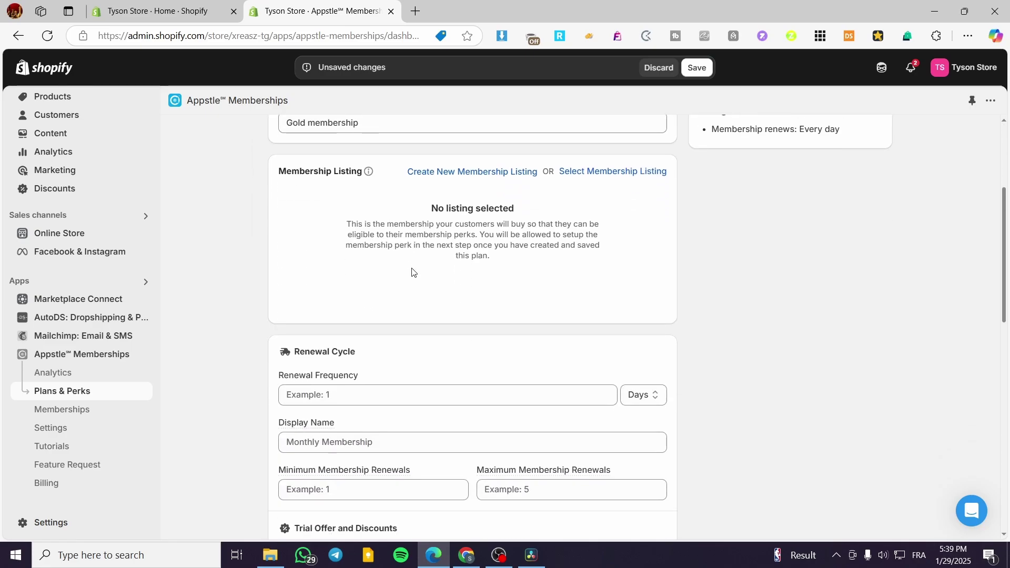
scroll(411, 273, up, 4)
scroll(322, 220, down, 5)
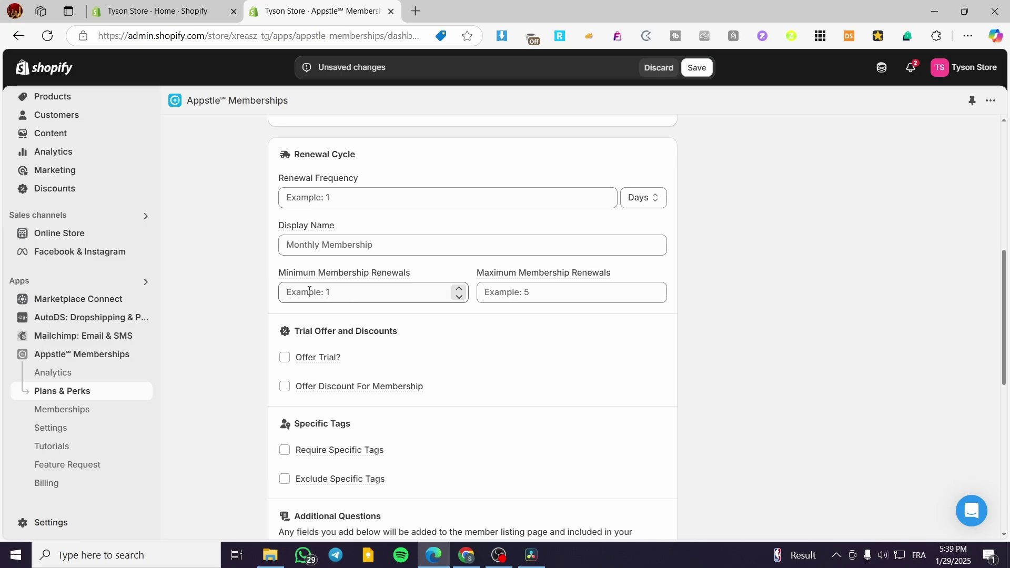
click(284, 359)
click(285, 359)
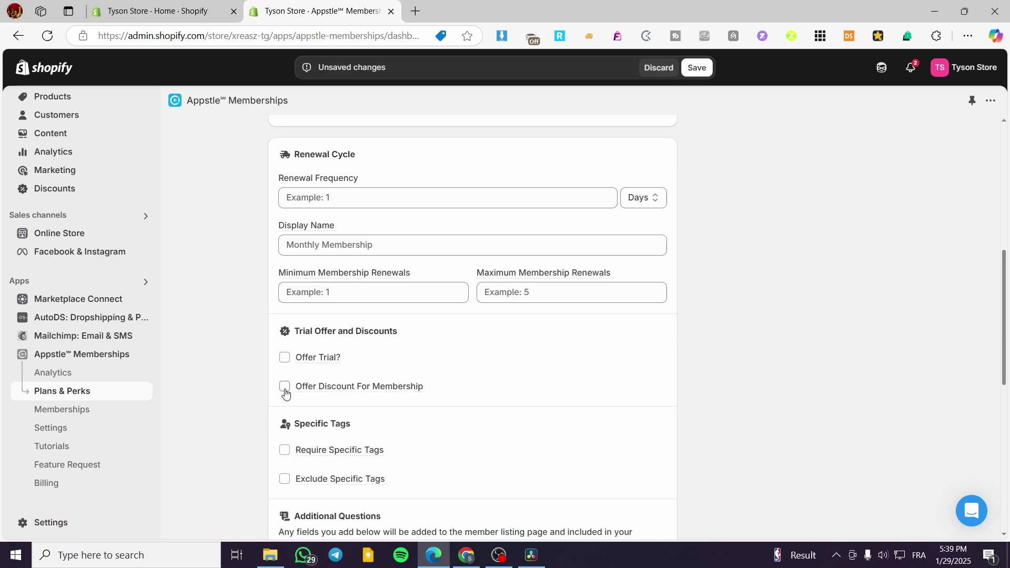
click(286, 389)
click(285, 388)
scroll(342, 363, down, 4)
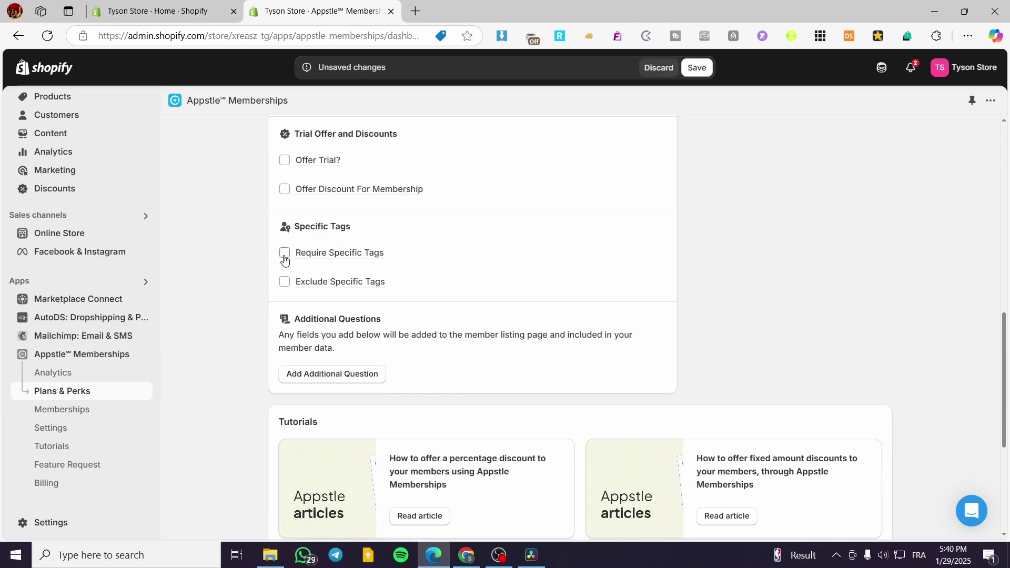
scroll(473, 295, down, 3)
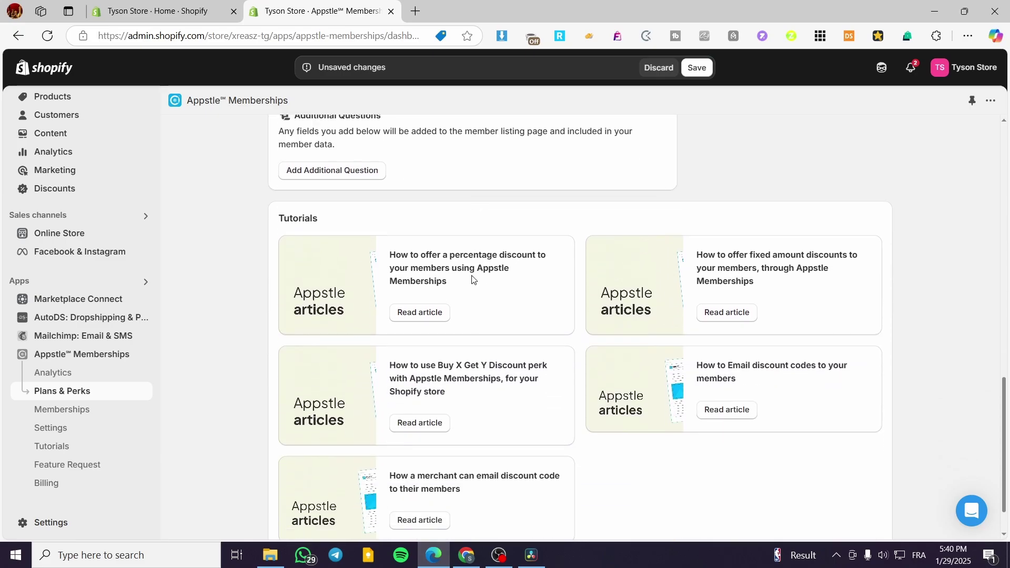
scroll(472, 275, up, 1)
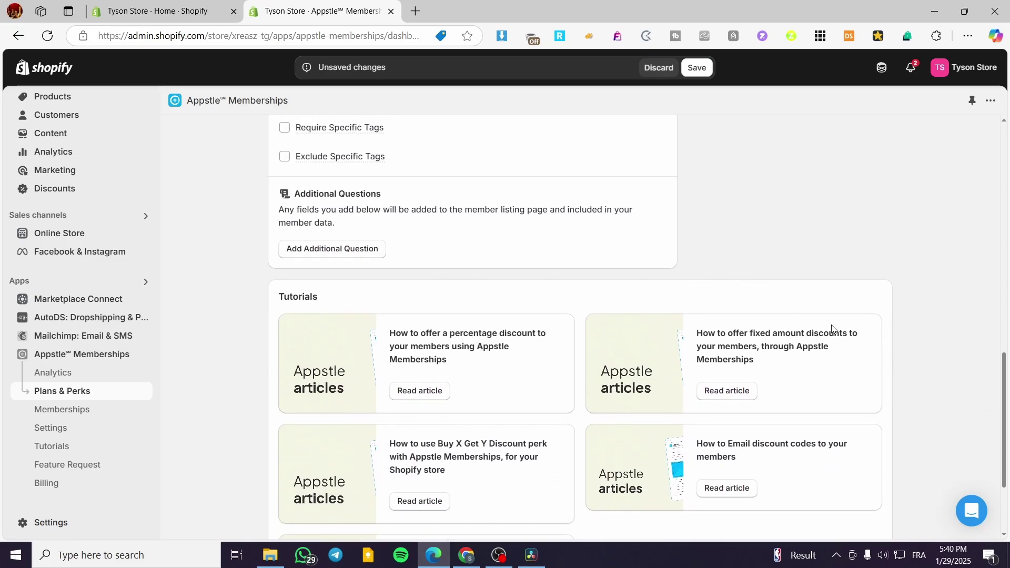
scroll(757, 299, up, 3)
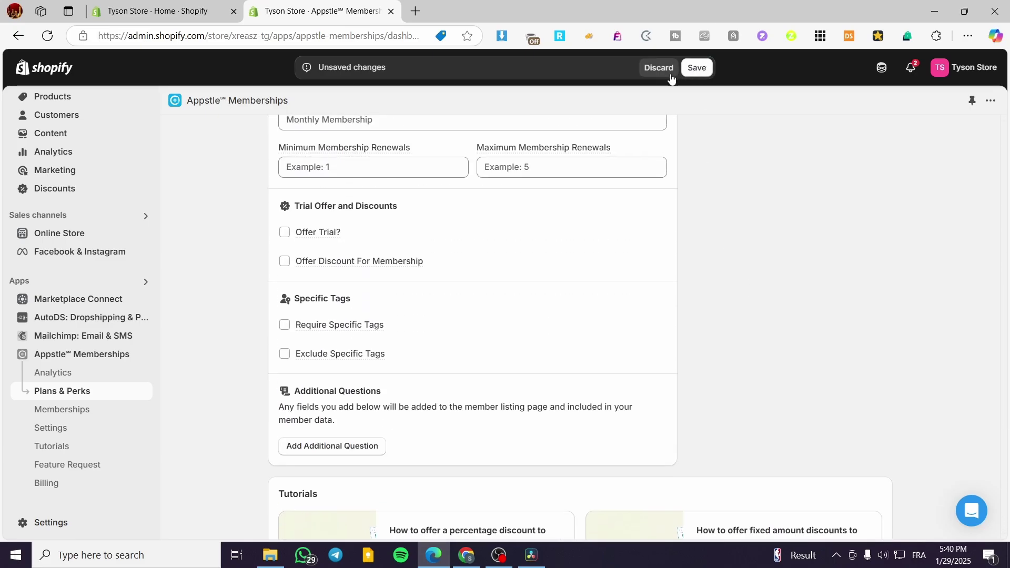
scroll(480, 311, up, 9)
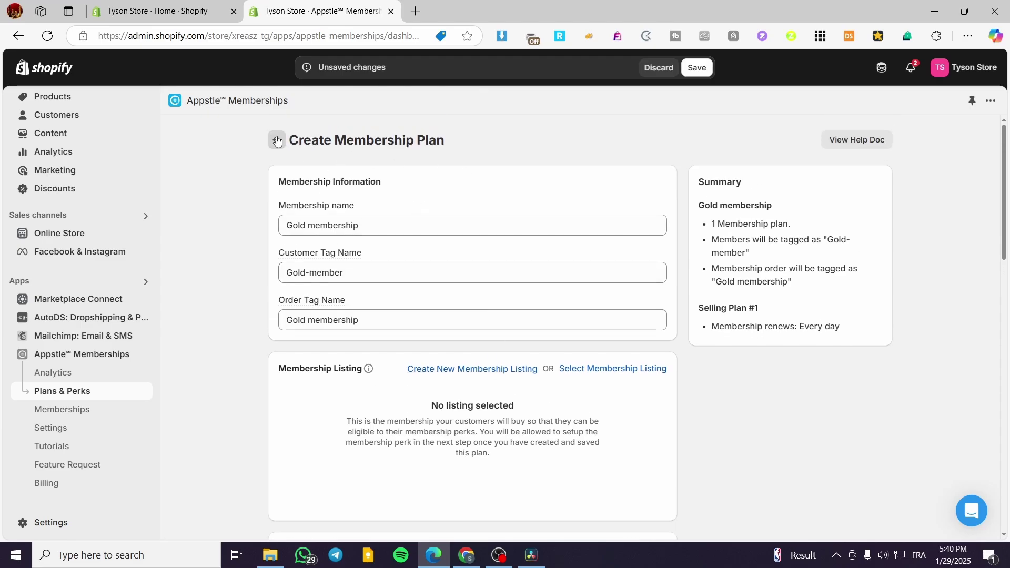
Step: Discard the unsaved membership plan and view the app's Memberships and Settings pages
click(658, 67)
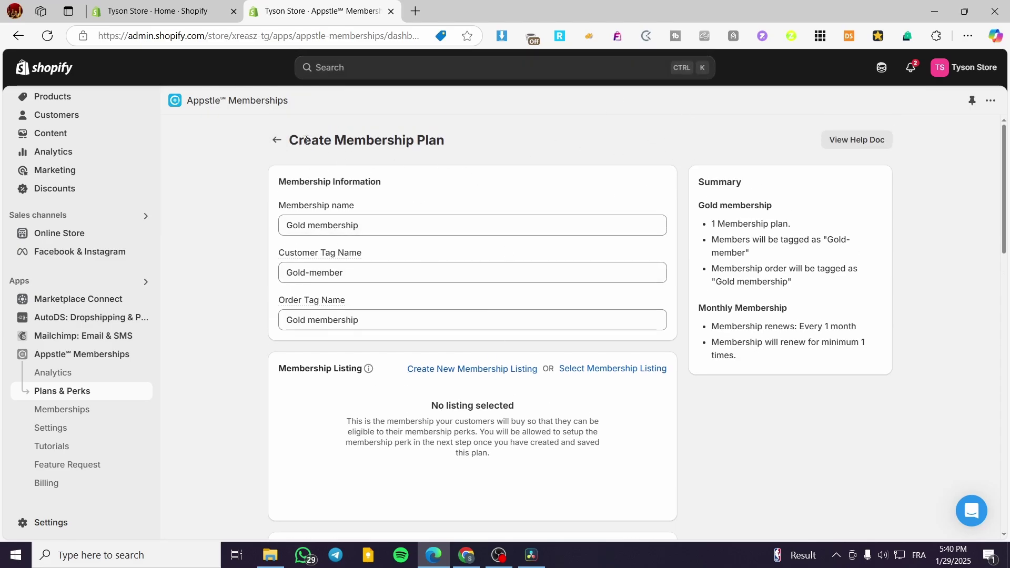
click(277, 140)
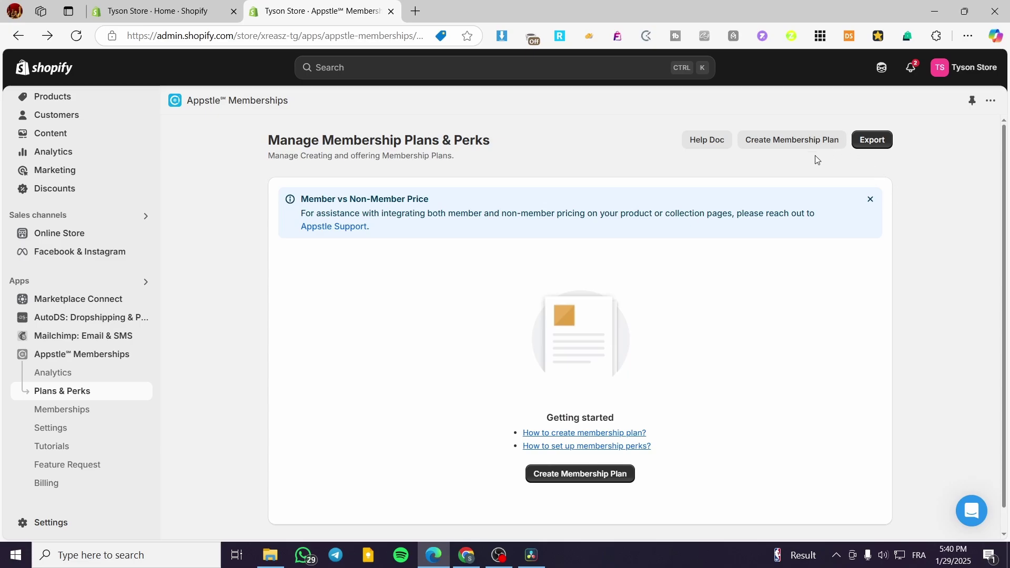
click(86, 416)
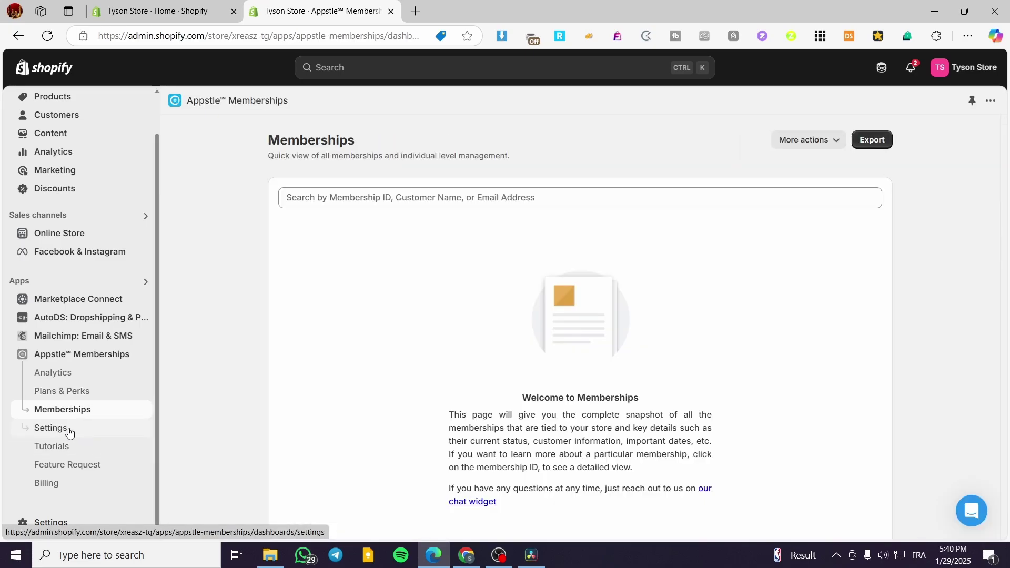
click(79, 428)
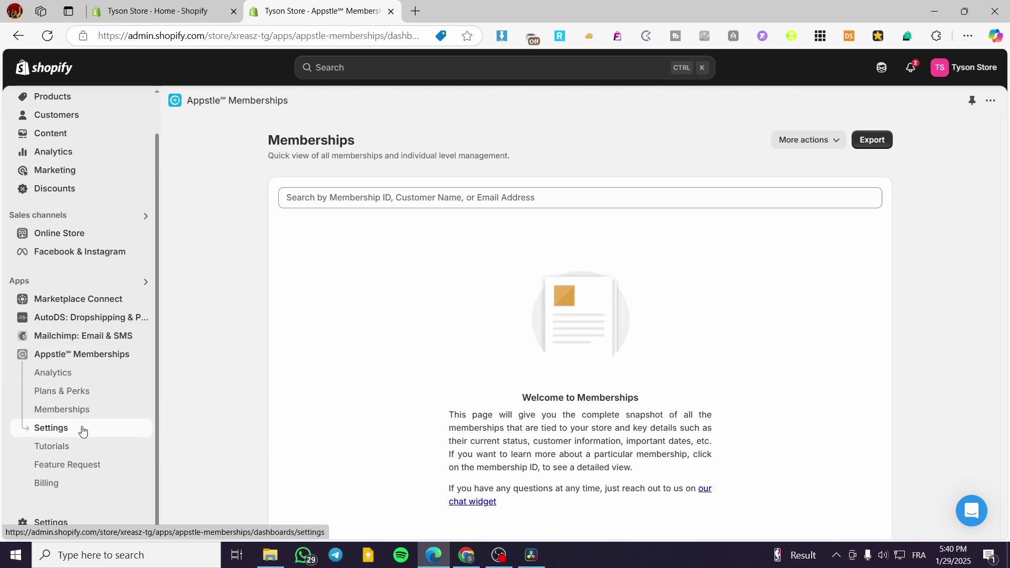
Step: View the app's Tutorials page and examine the options under General Settings on its Settings page
click(73, 448)
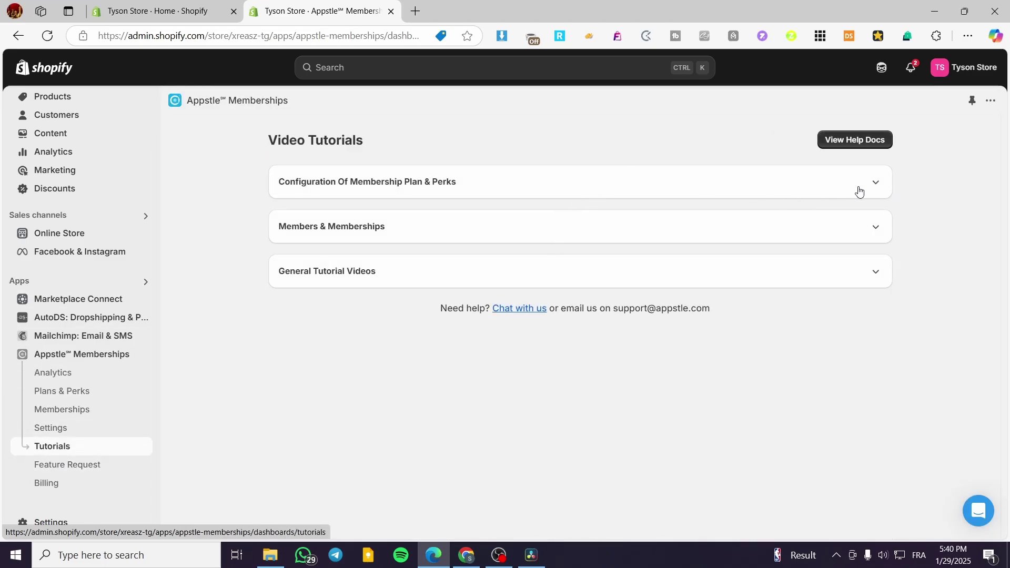
click(107, 430)
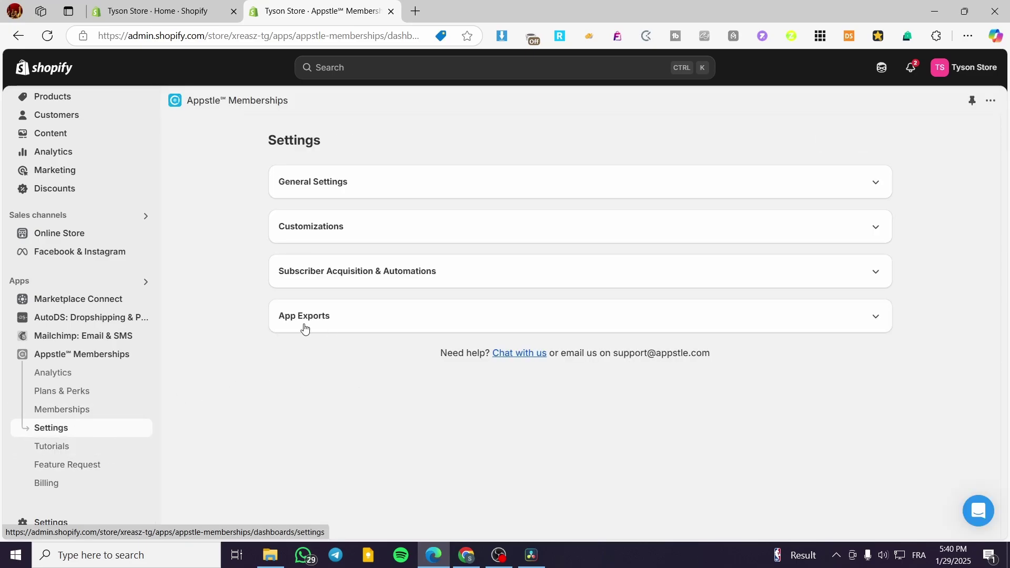
click(393, 181)
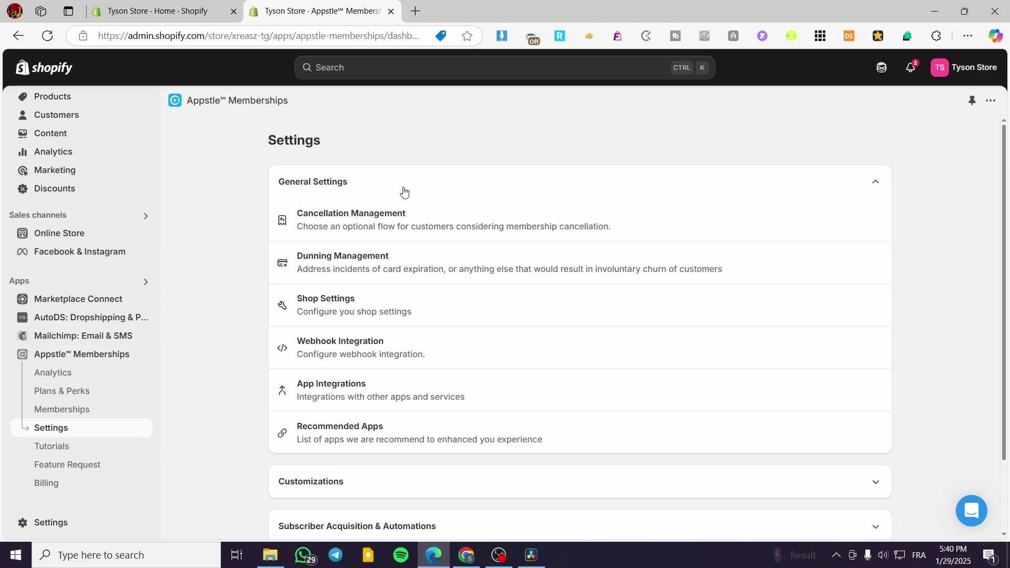
click(404, 191)
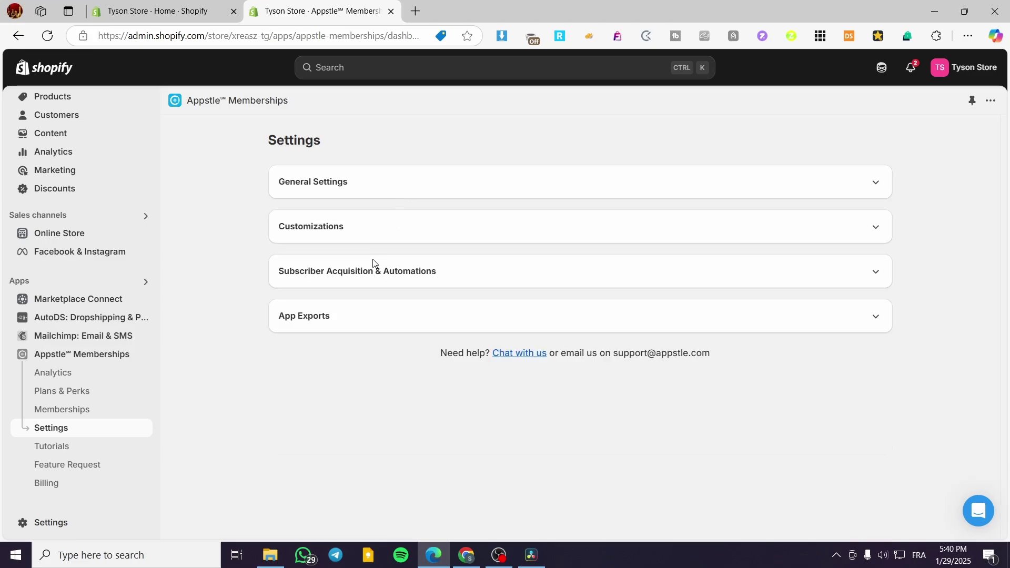
Step: Examine the Customizations and Subscriber Acquisition & Automations settings and return to the Appstle Memberships dashboard
click(380, 227)
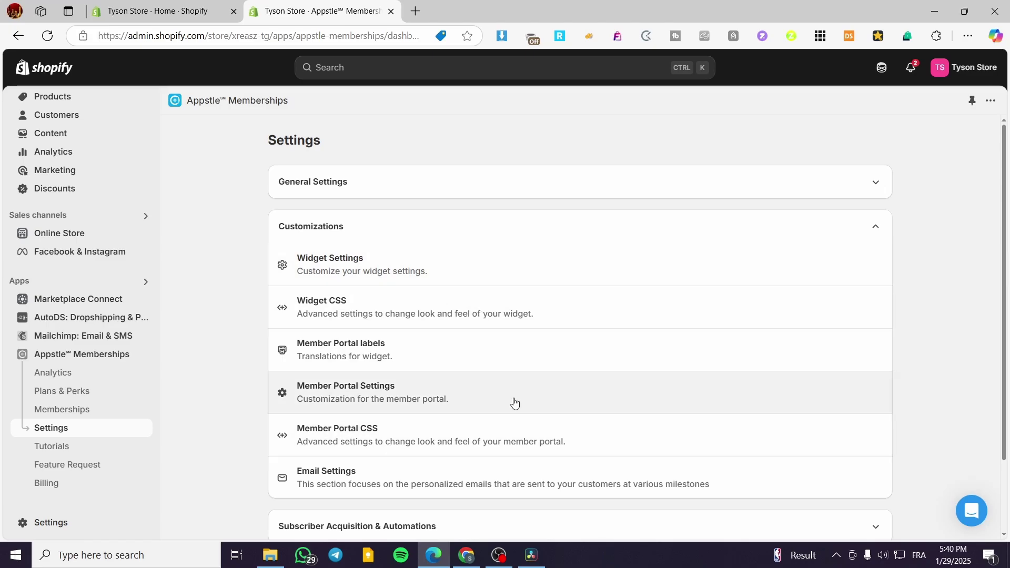
click(532, 232)
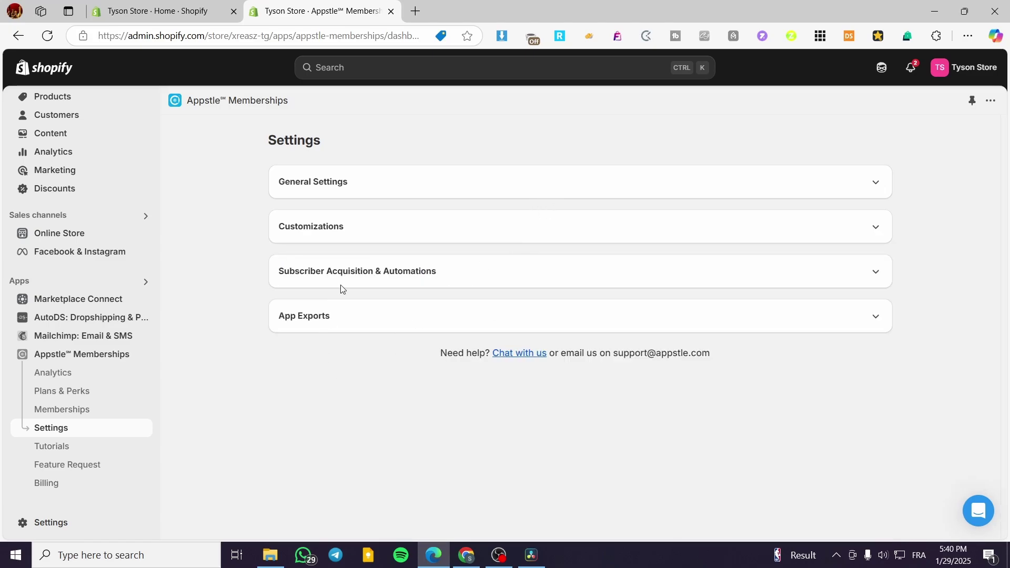
click(384, 285)
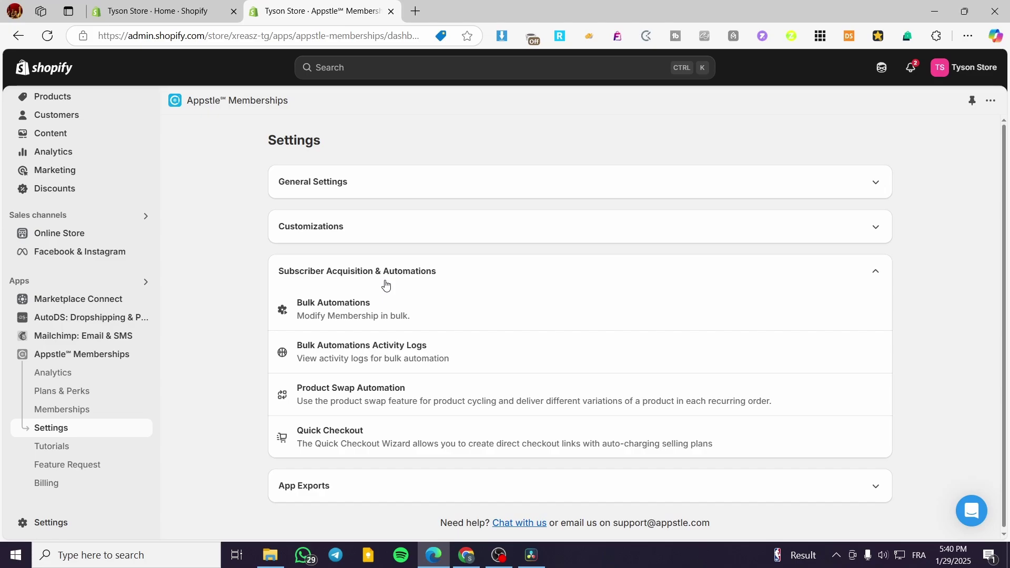
click(868, 292)
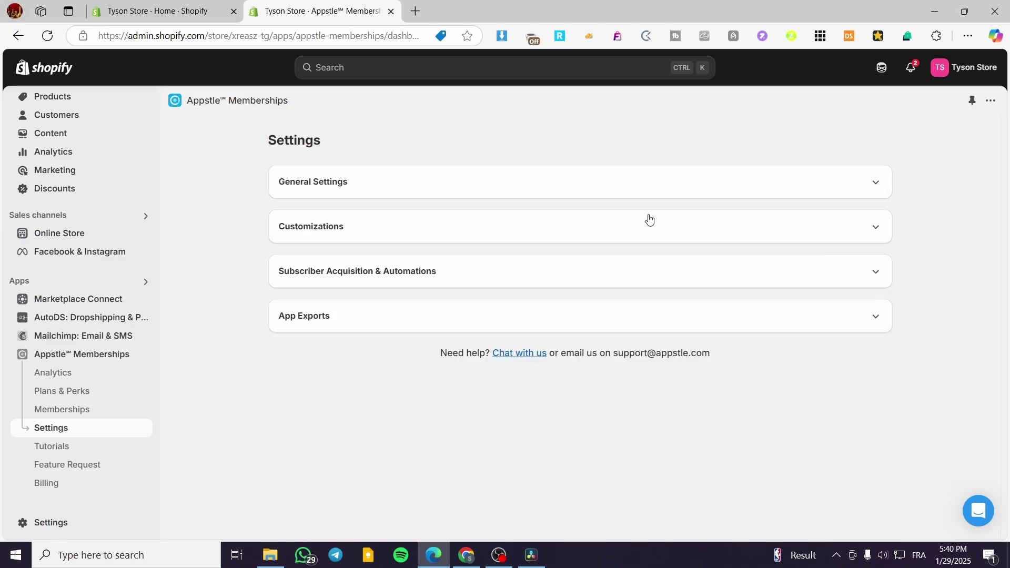
click(87, 356)
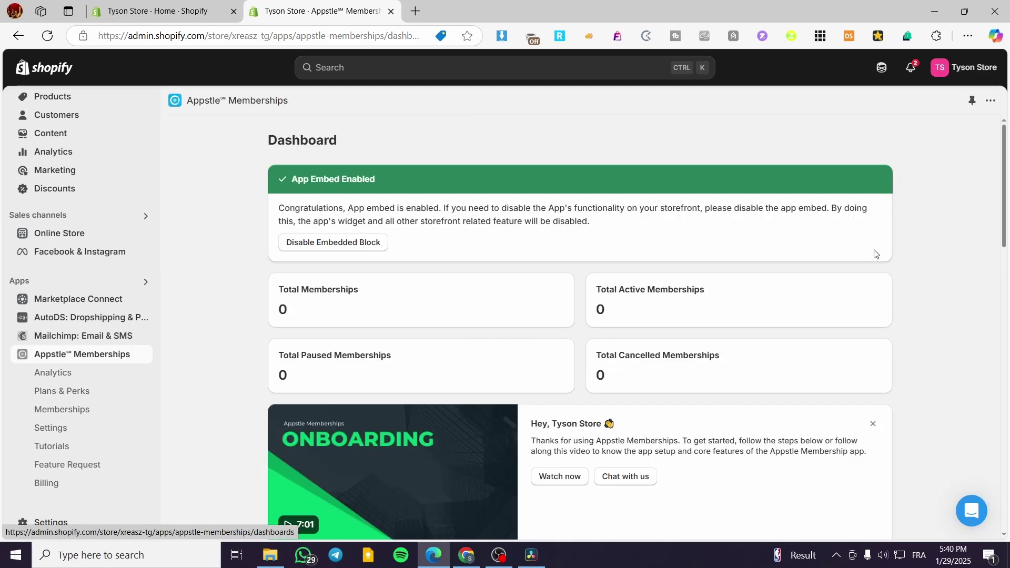